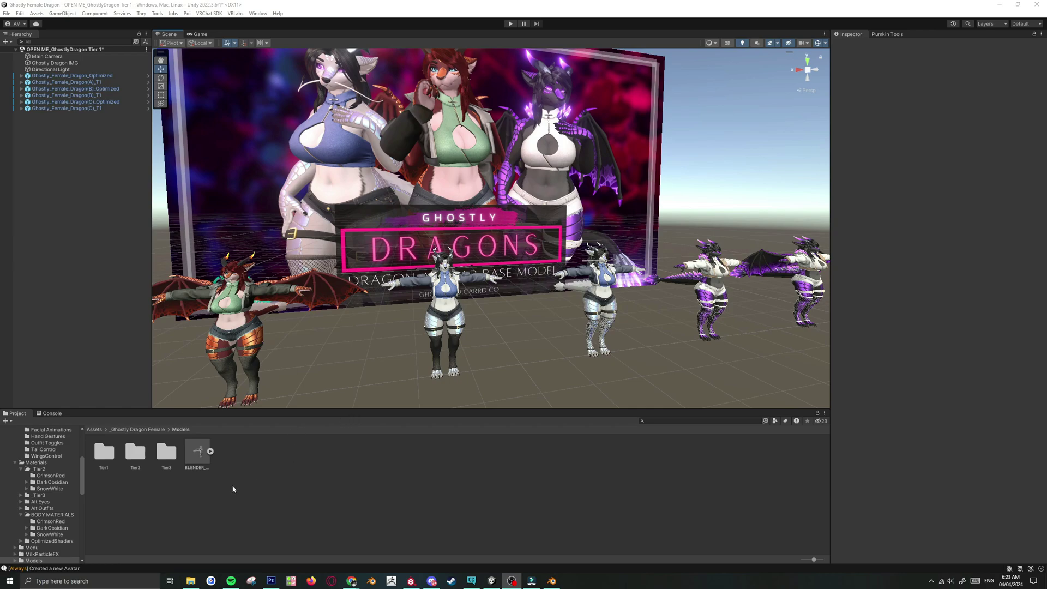
# - Deactivate all six existing Ghostly_Female_Dragon avatars in the scene
pyautogui.click(199, 454)
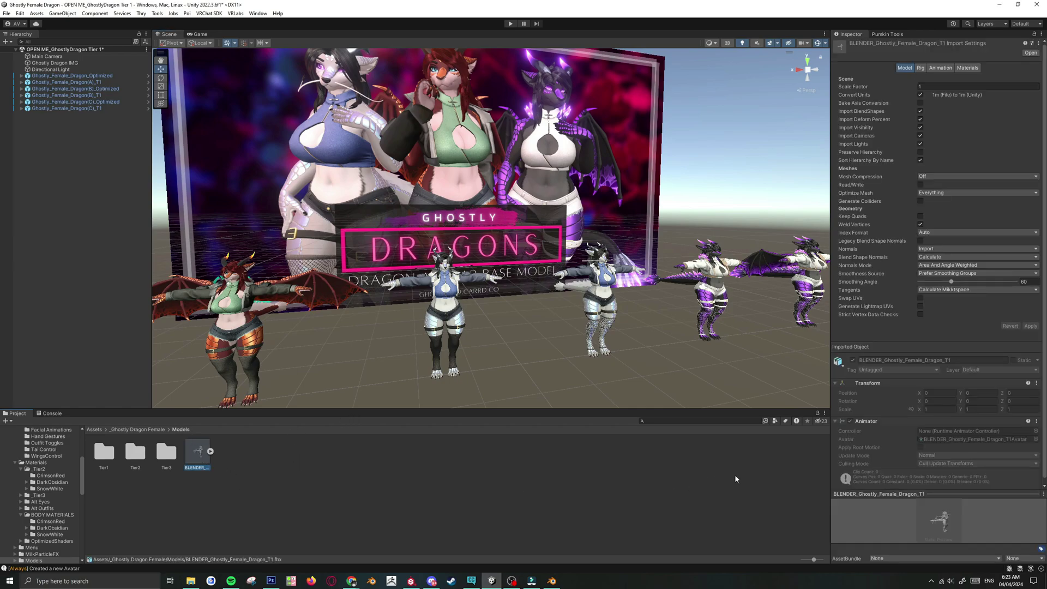
pyautogui.click(388, 491)
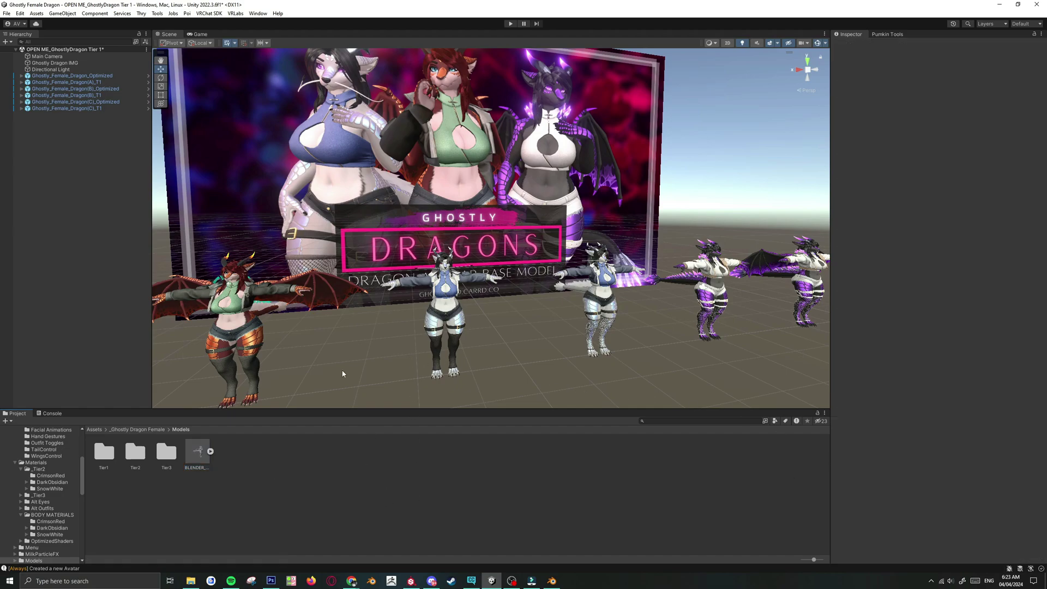
pyautogui.click(67, 107)
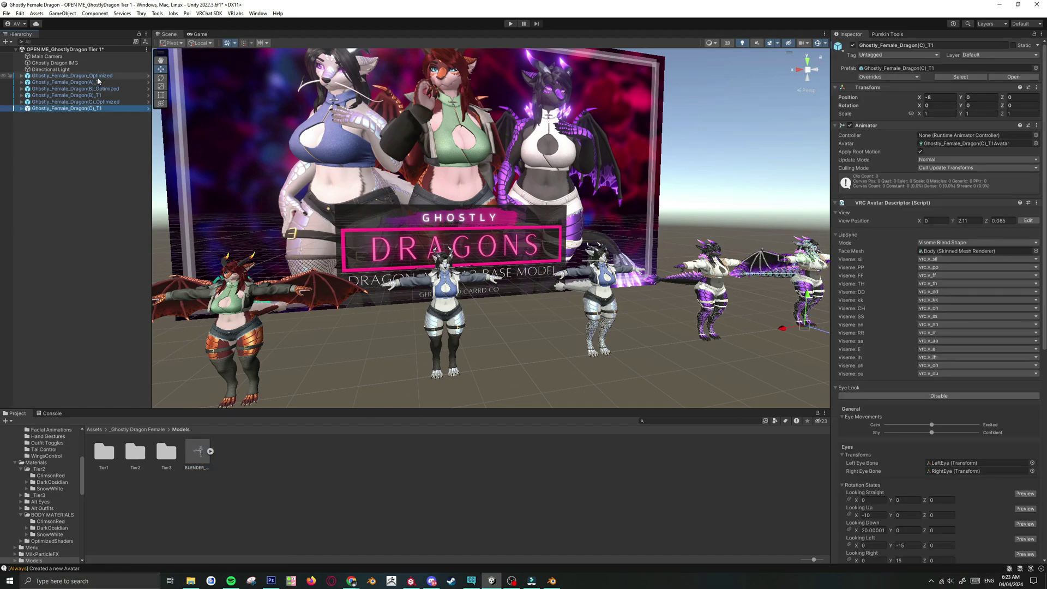
pyautogui.keyDown('shift'); pyautogui.click(72, 76); pyautogui.keyUp('shift')
pyautogui.click(852, 45)
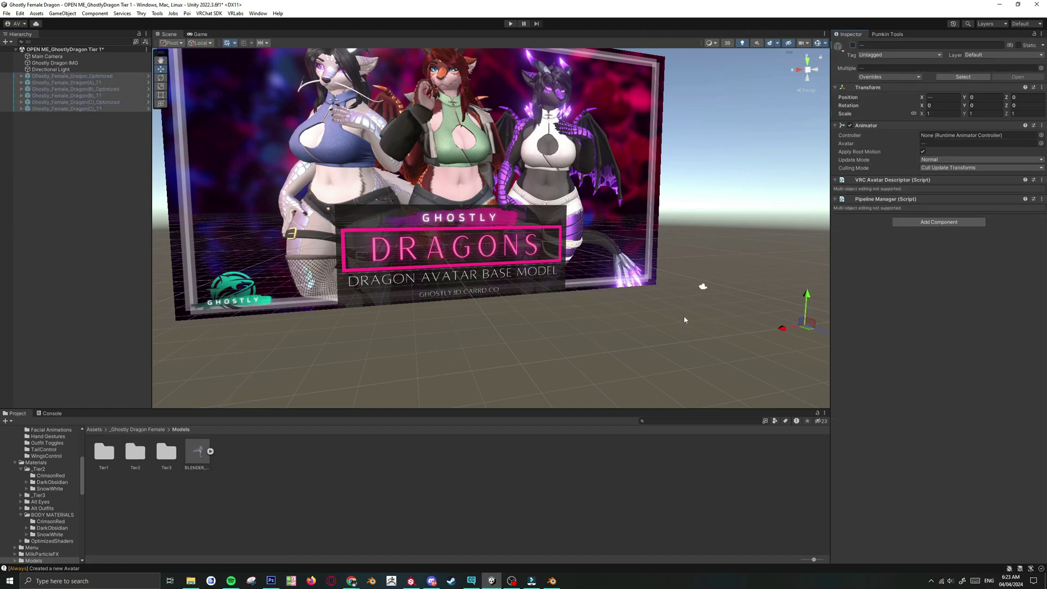
# - Set the rig animation type of the BLENDER_Ghostly_Female_Dragon_T1 model to Humanoid
pyautogui.click(273, 472)
pyautogui.click(199, 454)
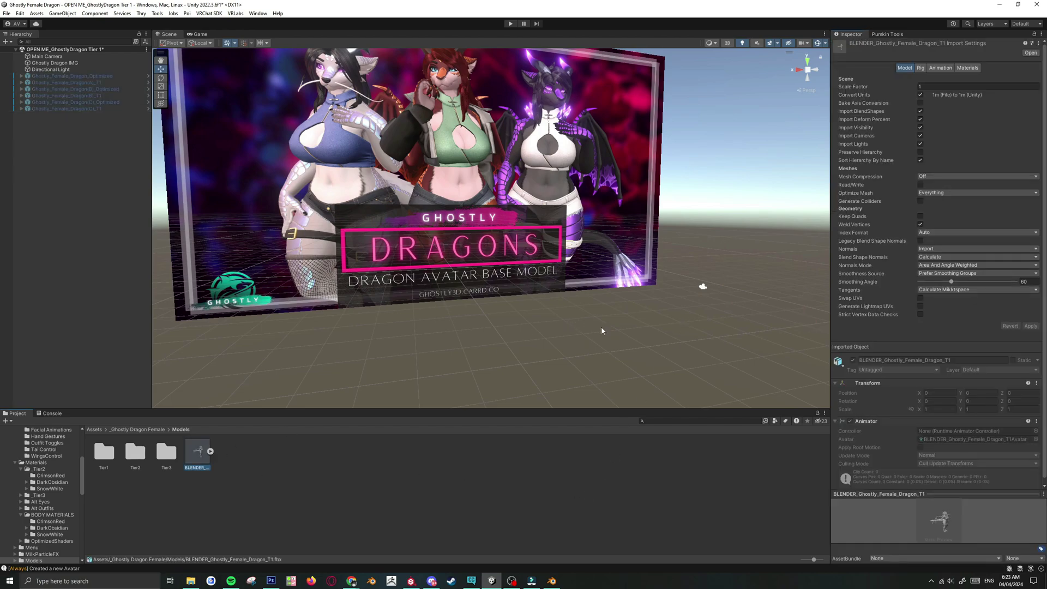
pyautogui.click(920, 68)
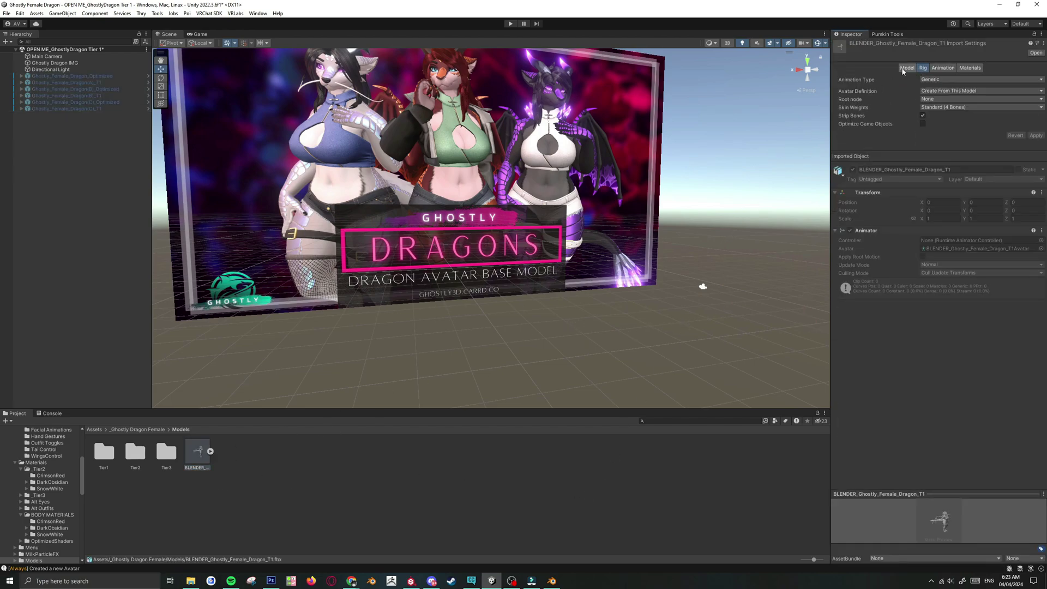
pyautogui.click(942, 82)
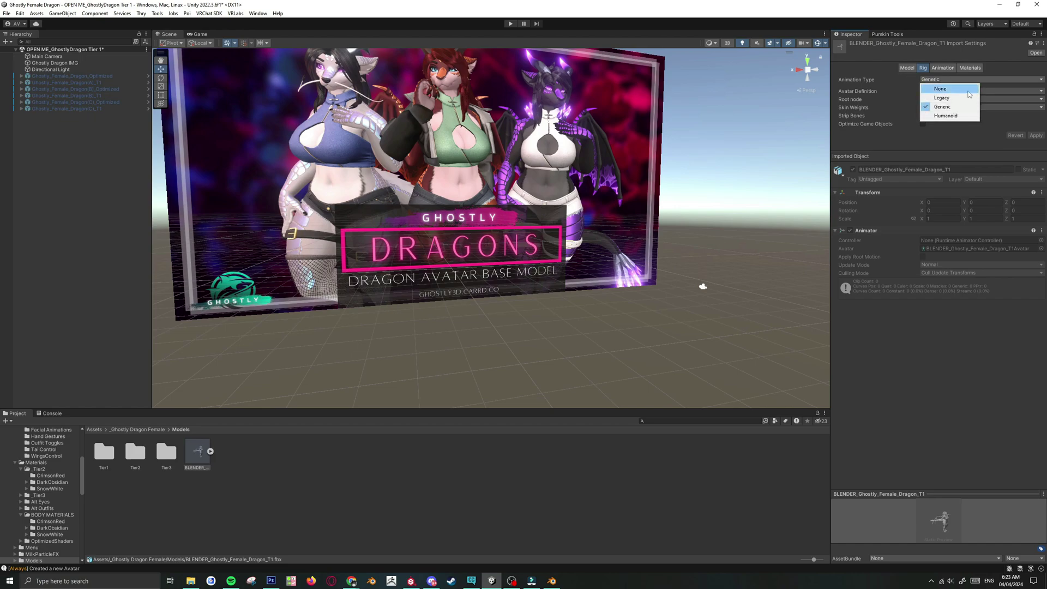
pyautogui.click(955, 107)
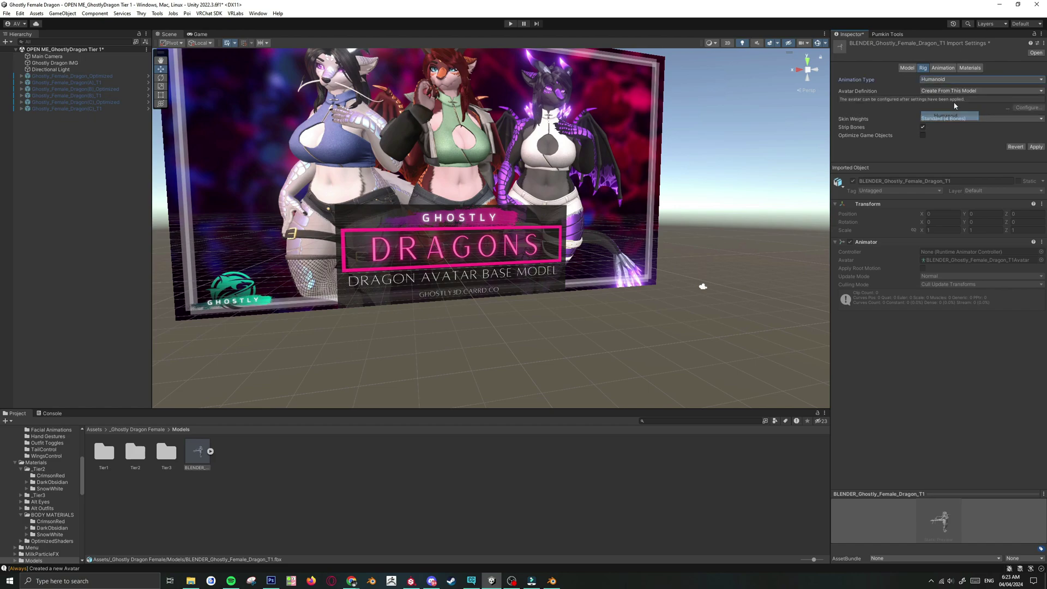
# - Enable Read/Write and Legacy Blend Shape Normals for the dragon model and apply the import settings
pyautogui.click(908, 69)
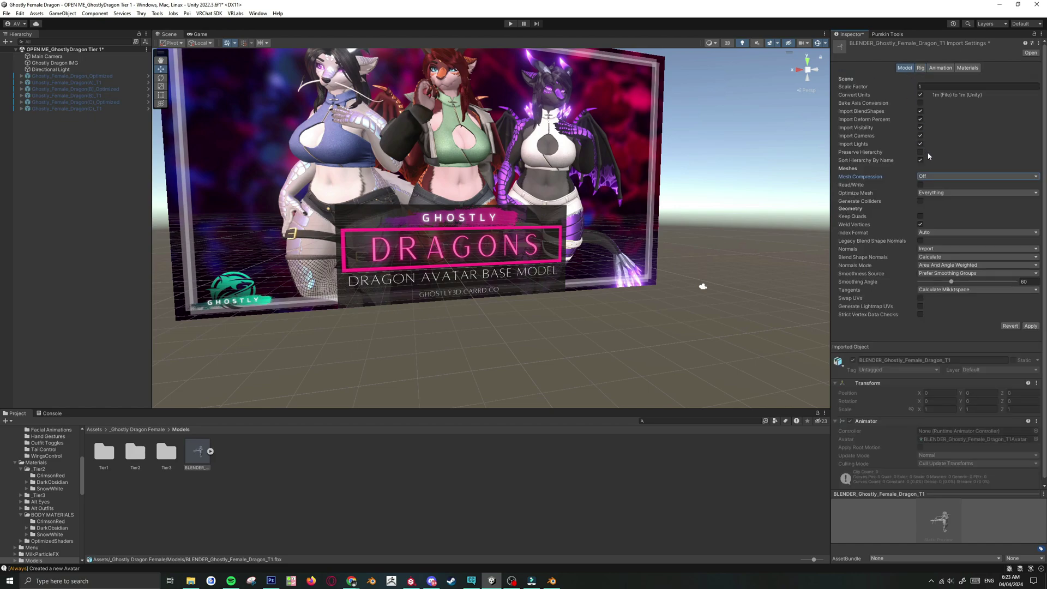
pyautogui.click(920, 185)
pyautogui.click(920, 240)
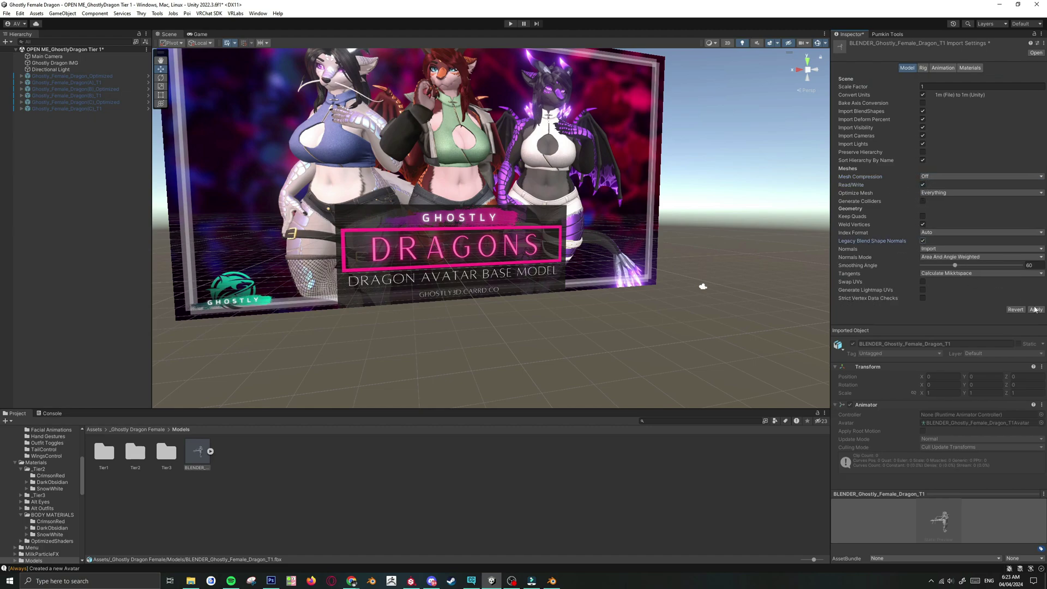
pyautogui.click(1036, 310)
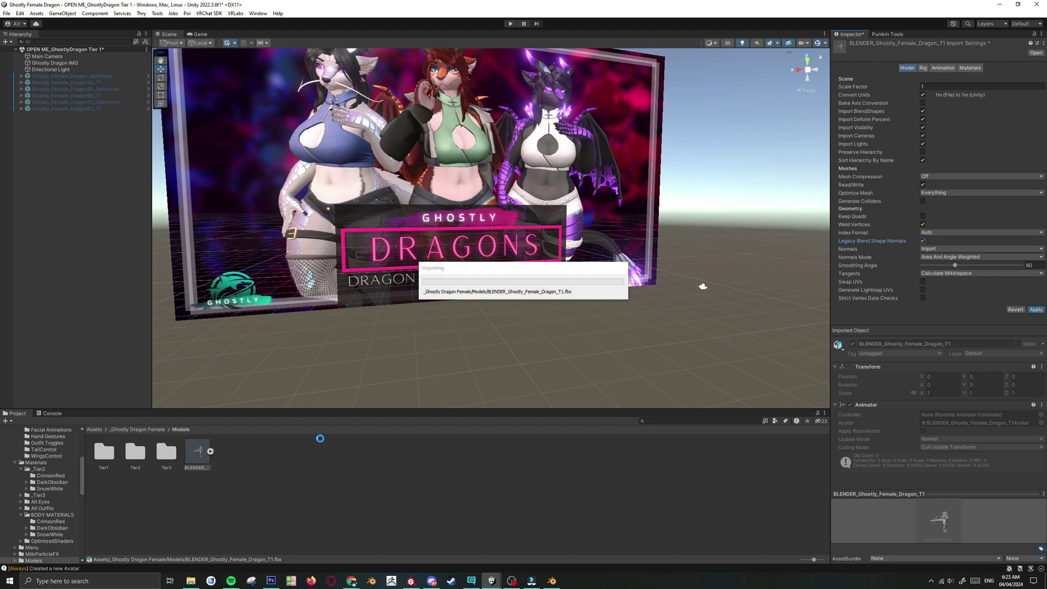
# - Open the dragon model's humanoid avatar configuration and clear the Jaw bone from the head mapping
pyautogui.click(193, 460)
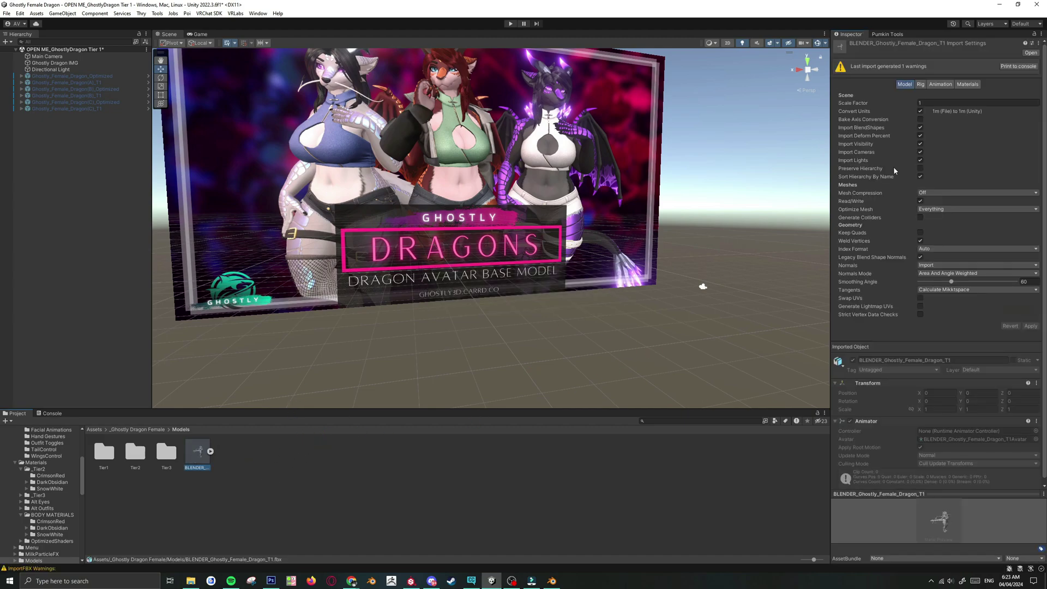
pyautogui.click(923, 84)
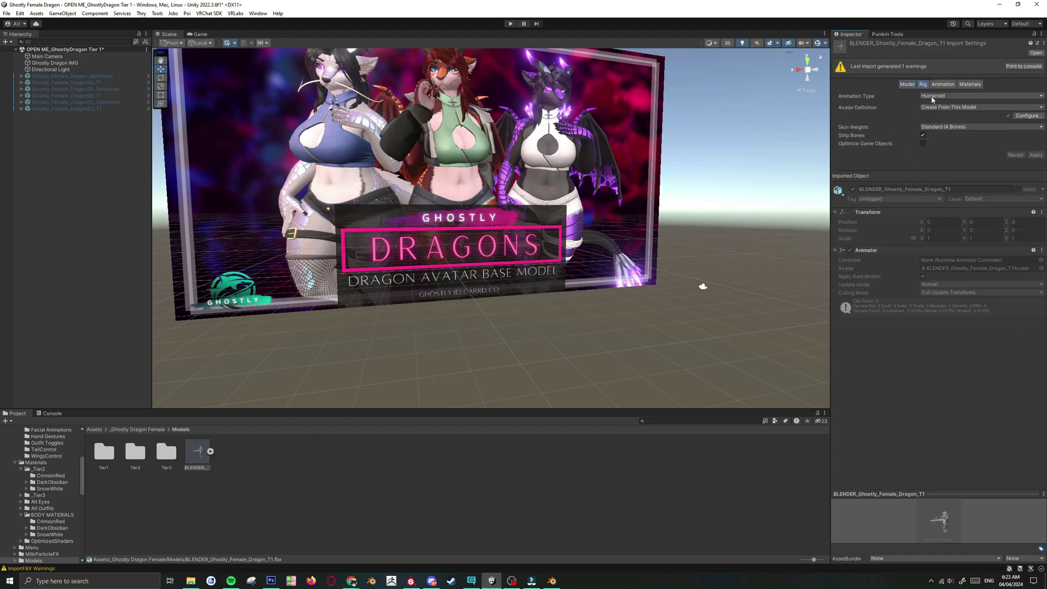
pyautogui.click(1027, 116)
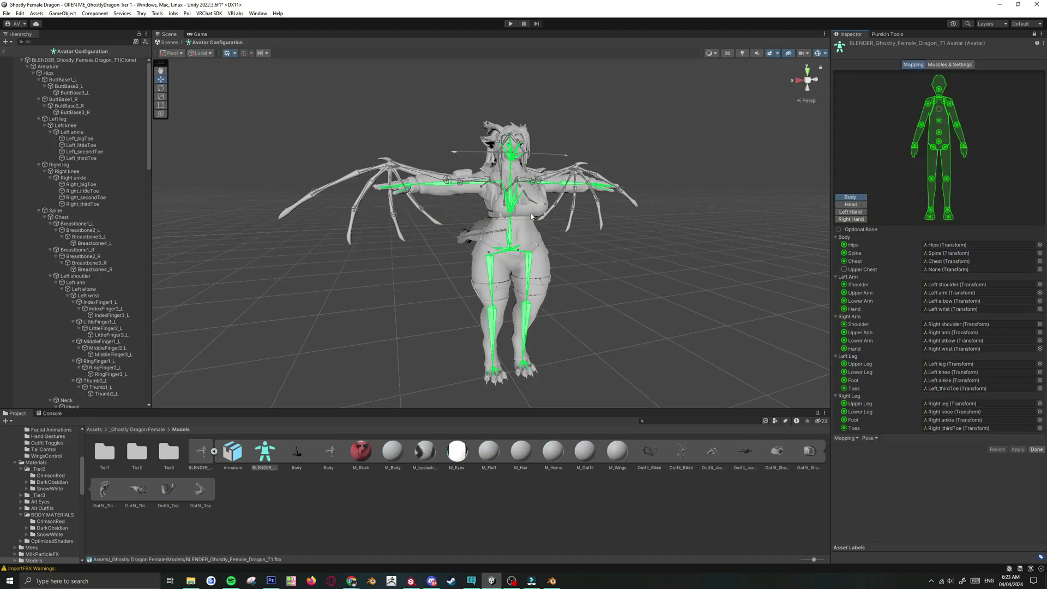
pyautogui.click(850, 204)
pyautogui.click(949, 277)
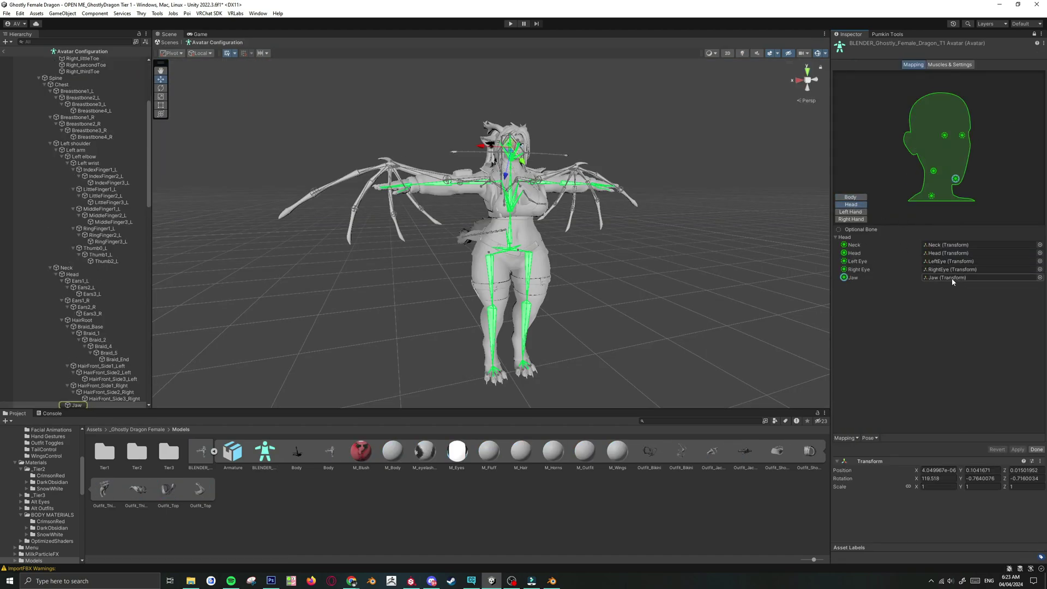
pyautogui.press('Delete')
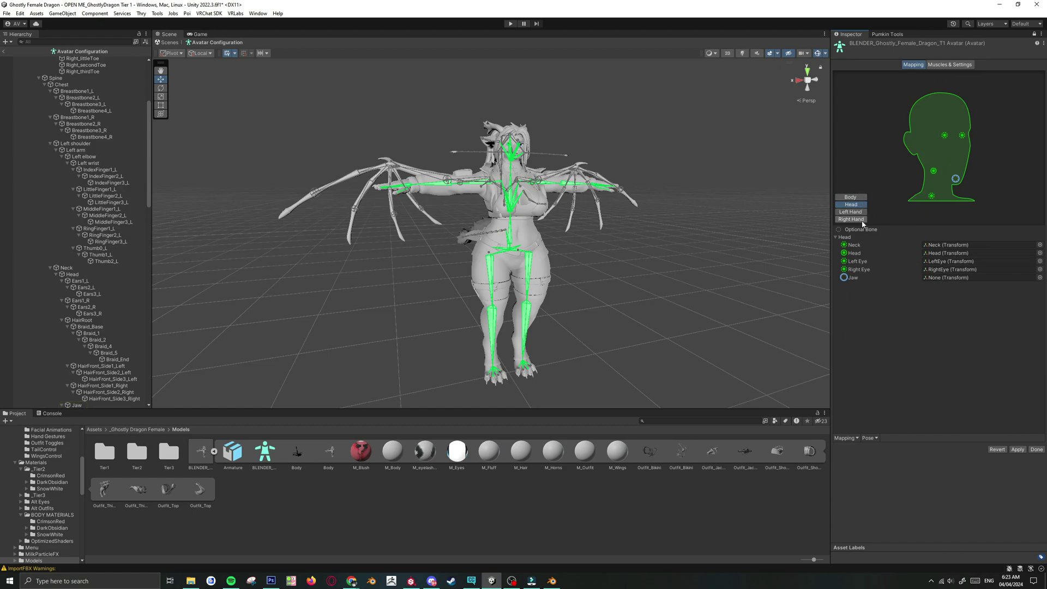
# - Clear the Toes bones of the left and right legs from the body mapping and finish the avatar configuration
pyautogui.click(859, 214)
pyautogui.click(851, 197)
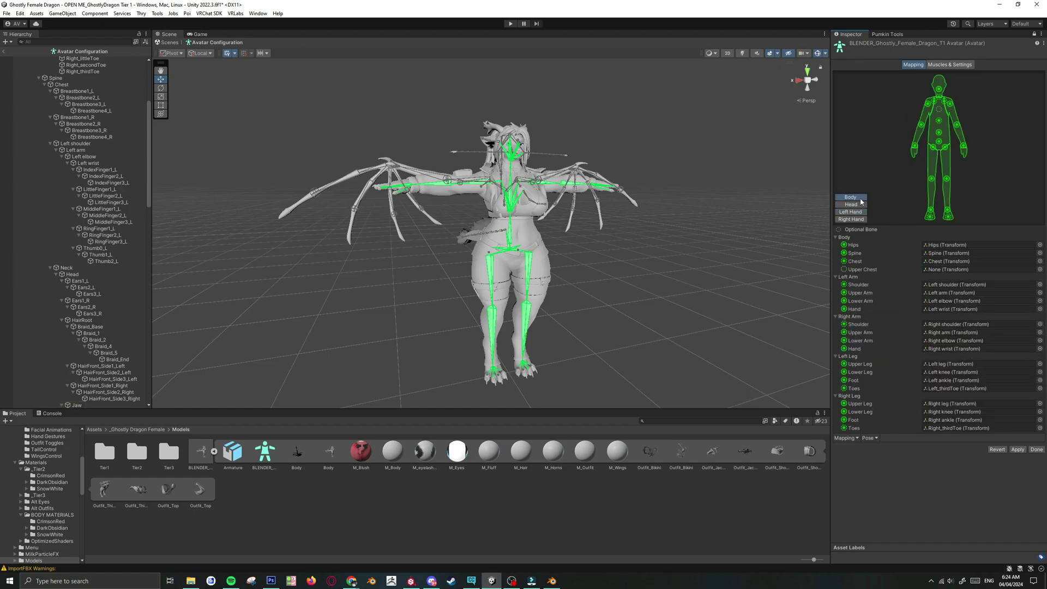
pyautogui.click(954, 388)
pyautogui.press('Delete')
pyautogui.click(959, 428)
pyautogui.press('Delete')
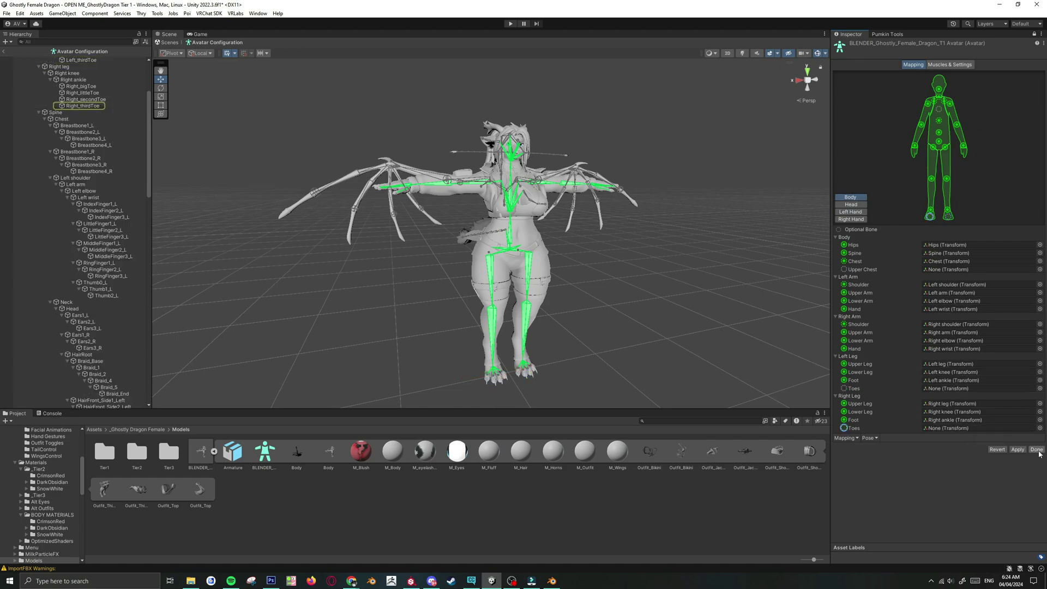
pyautogui.click(1037, 450)
pyautogui.click(553, 306)
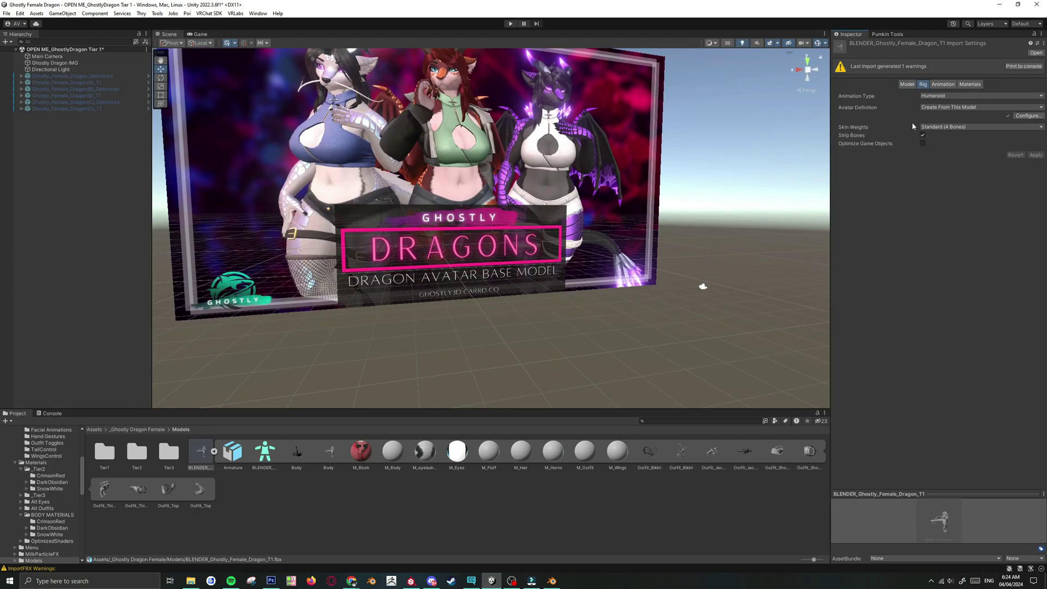
# - Place the BLENDER_Ghostly_Female_Dragon_T1 model from the Models folder into the scene
pyautogui.click(214, 452)
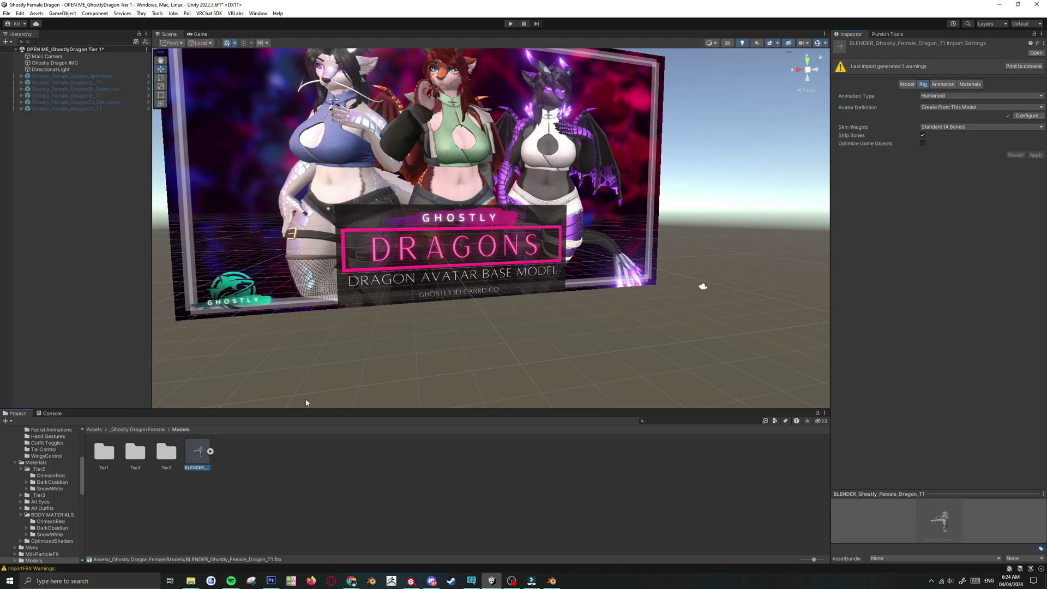
pyautogui.moveTo(194, 459); pyautogui.dragTo(77, 142)
pyautogui.moveTo(637, 336); pyautogui.dragTo(612, 295, button='right')
pyautogui.press('w')
pyautogui.press('s')
pyautogui.scroll(5, 565, 285)
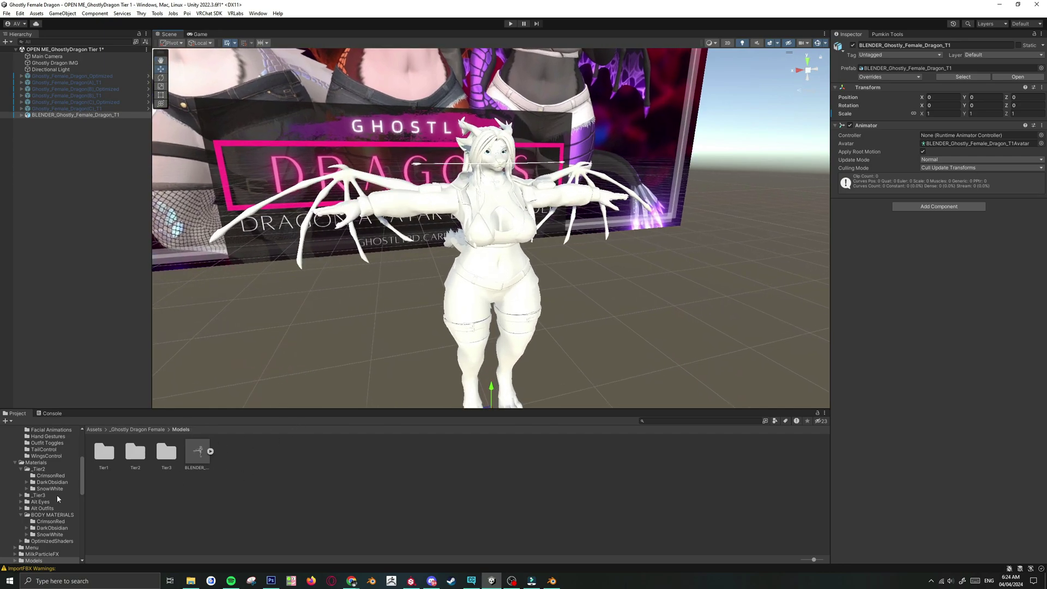
# - Assign M_eyelashes and M_Blush from the Materials folder to Element 3 and Element 2 of the new model's Body mesh
pyautogui.moveTo(84, 470); pyautogui.dragTo(83, 455)
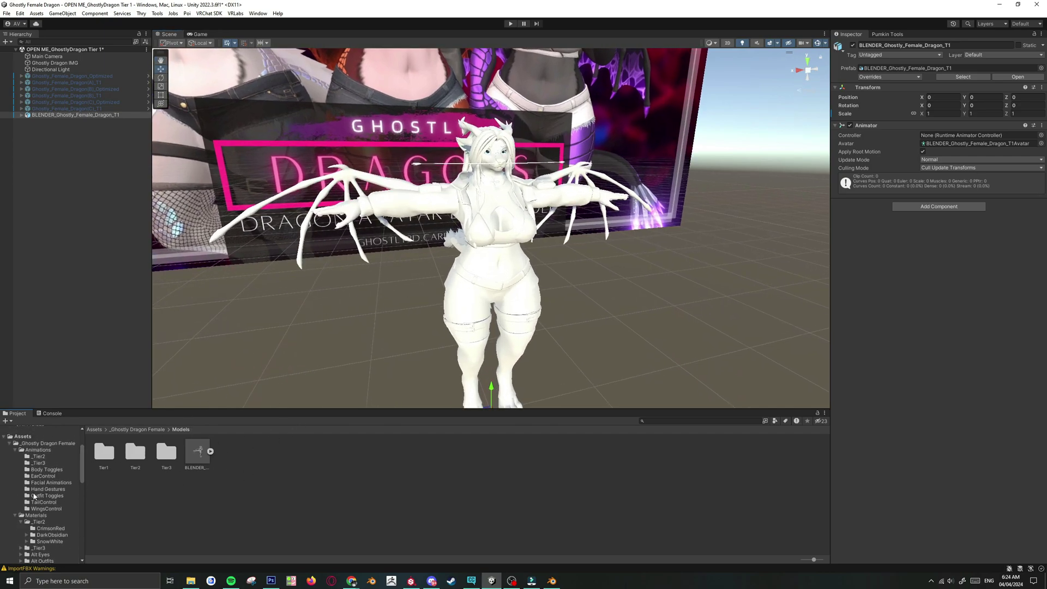
pyautogui.click(142, 430)
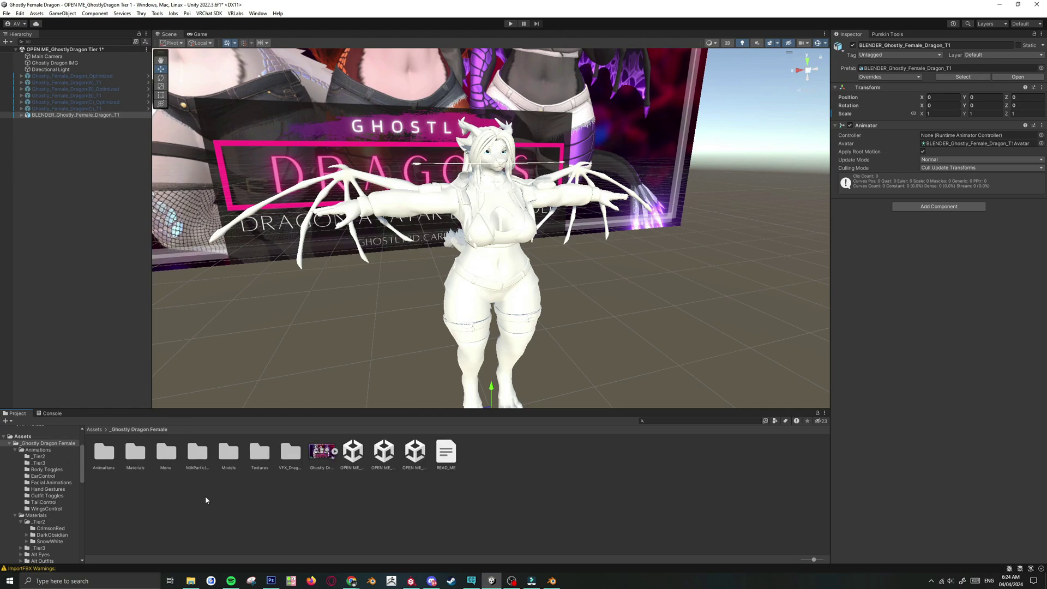
pyautogui.doubleClick(135, 452)
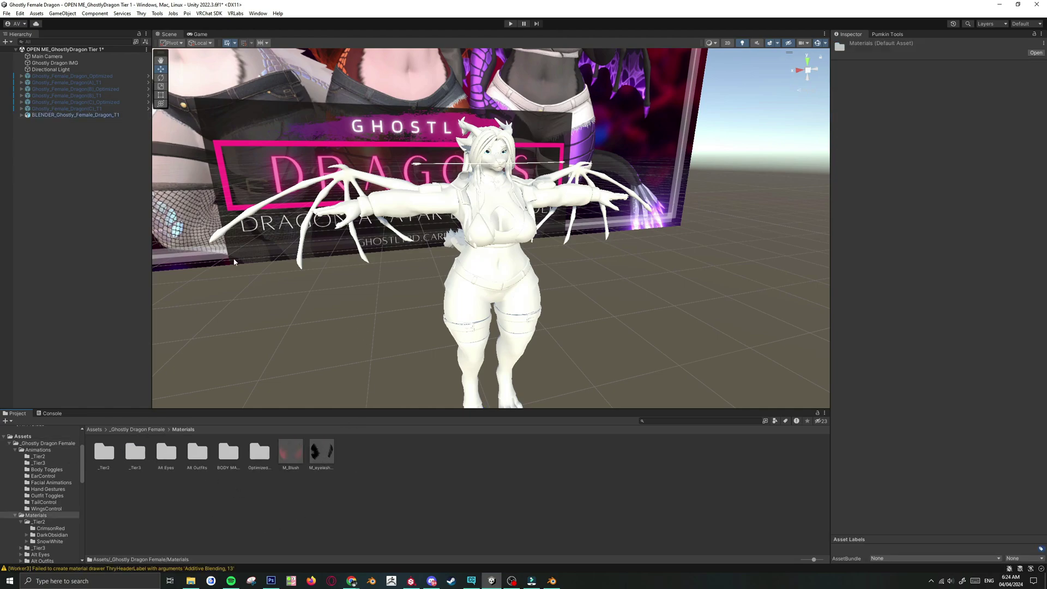
pyautogui.click(20, 116)
pyautogui.click(43, 128)
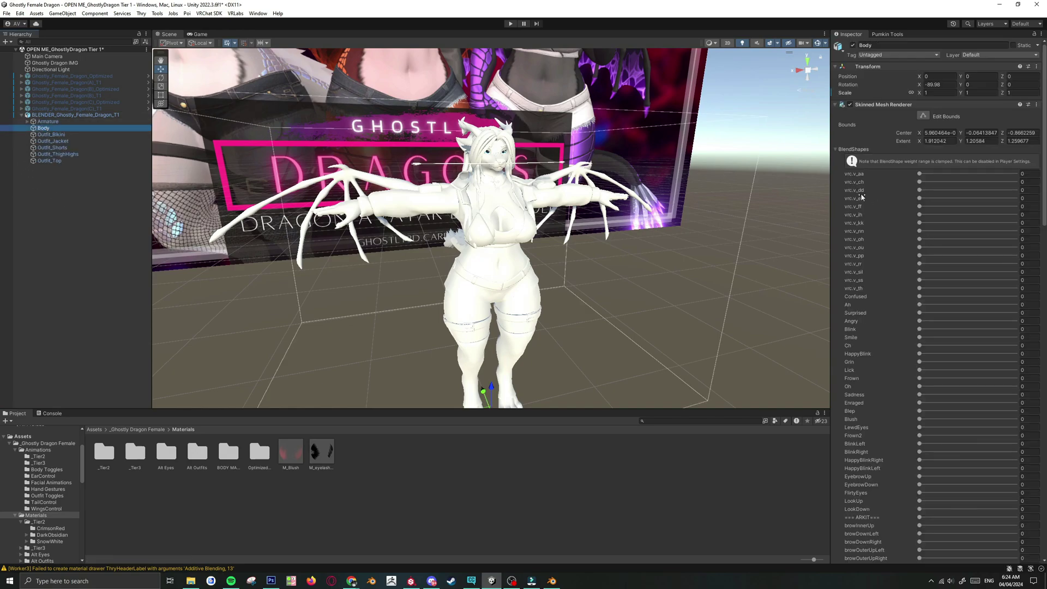
pyautogui.click(846, 151)
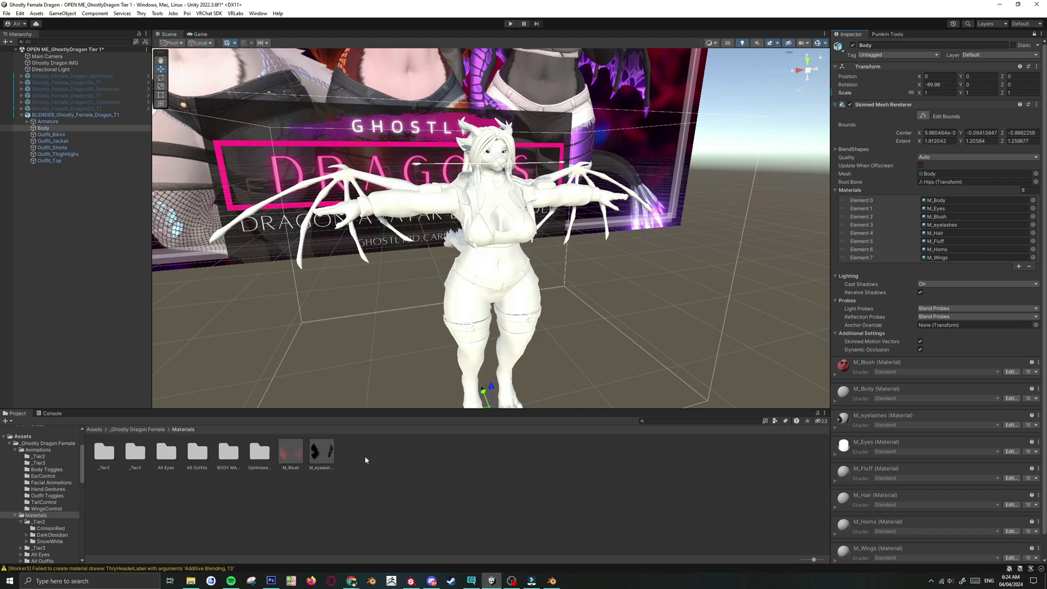
pyautogui.moveTo(322, 461); pyautogui.dragTo(954, 224)
pyautogui.moveTo(296, 457); pyautogui.dragTo(957, 217)
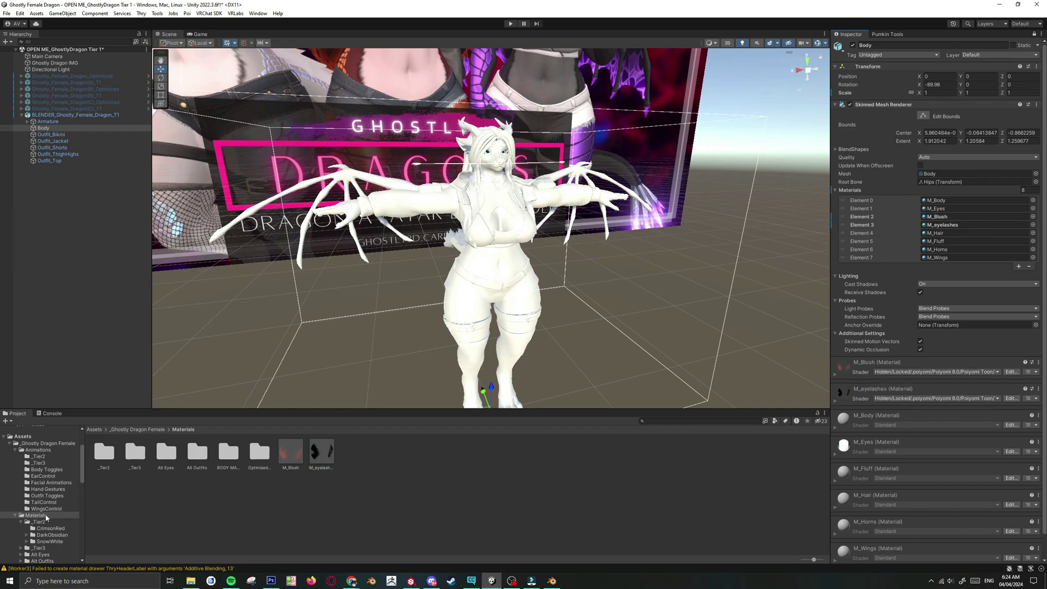
# - Assign the EyesEmerald Dragonic material from Alt Eyes > Dragonic Eyes to Element 1 of the Body mesh
pyautogui.scroll(-3, 47, 522)
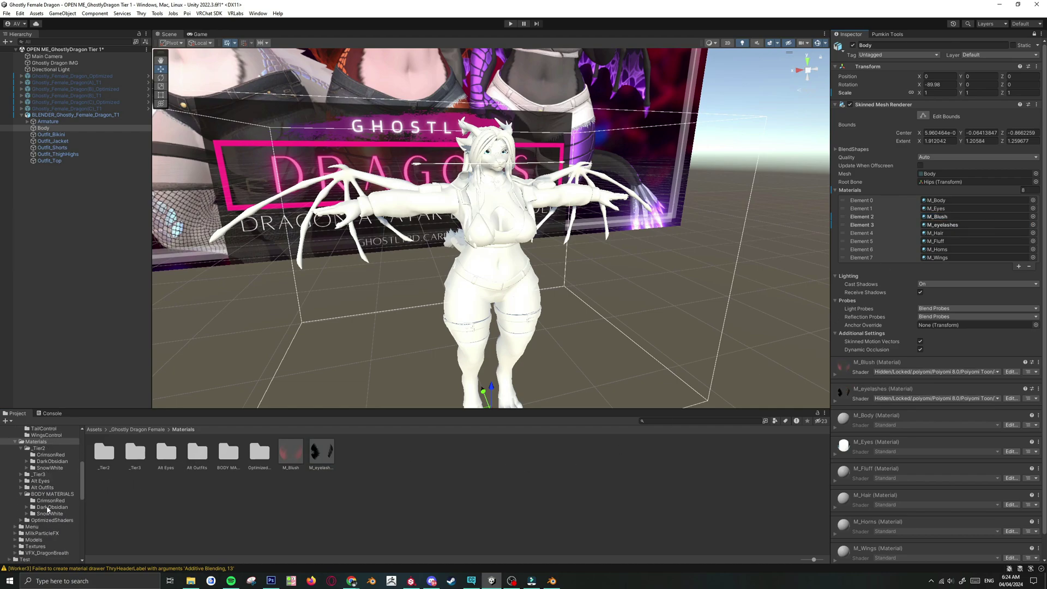
pyautogui.click(43, 488)
pyautogui.click(40, 481)
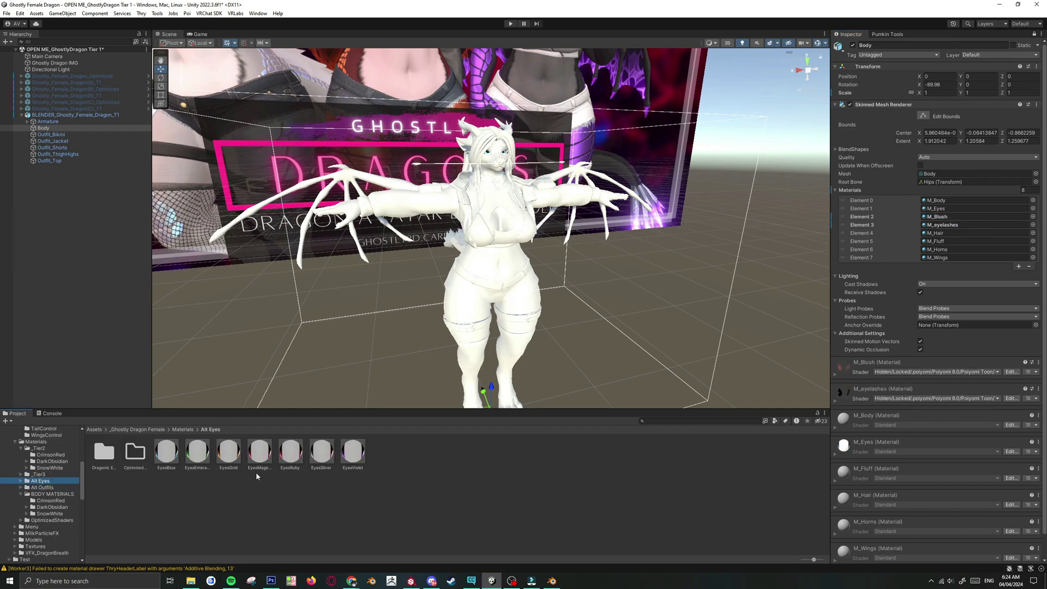
pyautogui.doubleClick(116, 462)
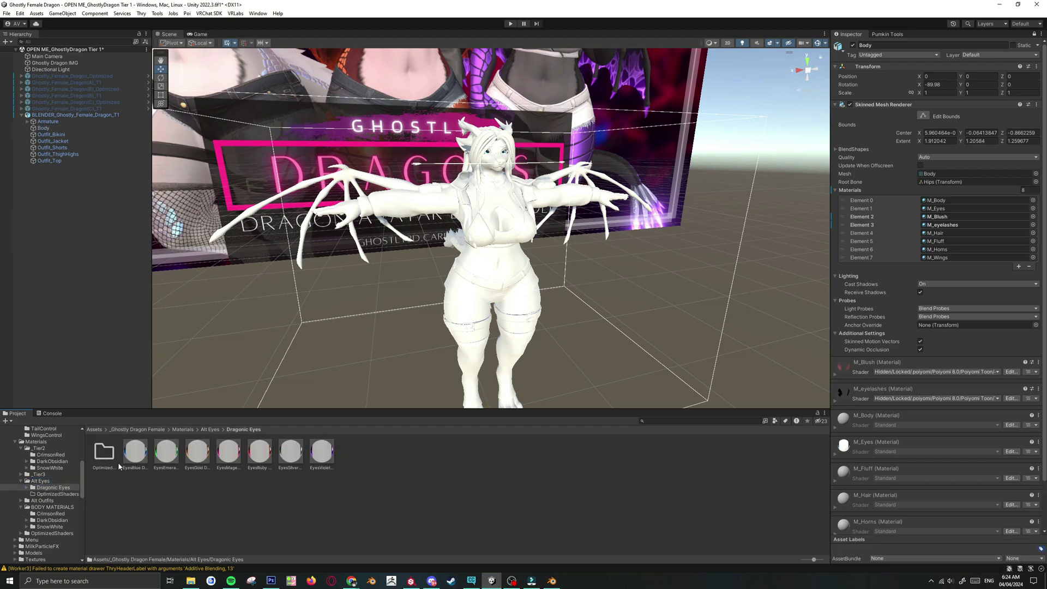
pyautogui.click(229, 463)
pyautogui.moveTo(168, 454); pyautogui.dragTo(949, 207)
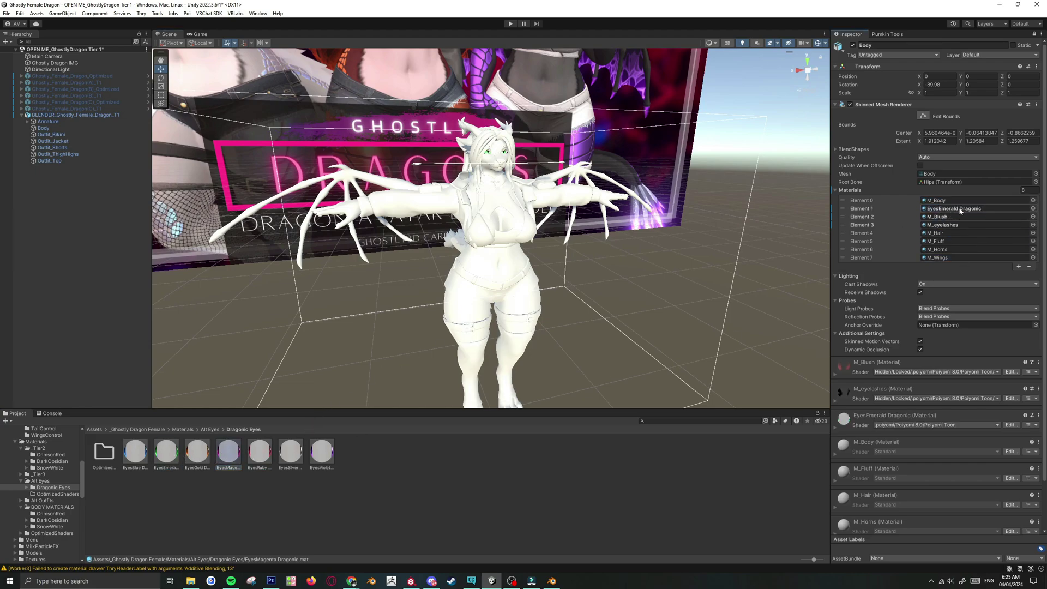
# - Assign M_Outfit 3 from the Alt Outfits materials folder to Element 0 of the Outfit_Bikini mesh
pyautogui.click(45, 500)
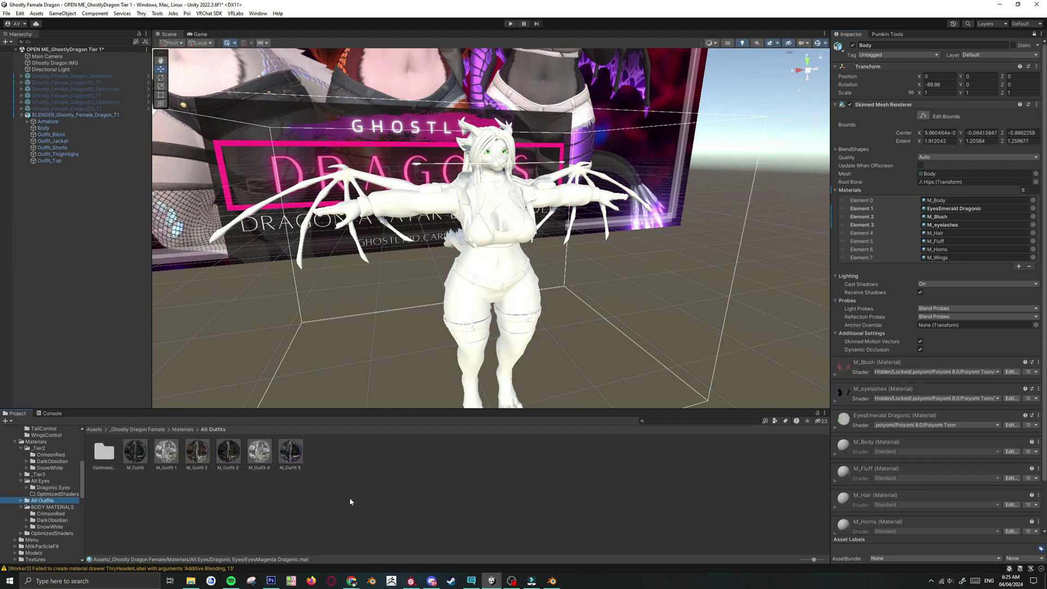
pyautogui.moveTo(227, 460); pyautogui.dragTo(513, 460)
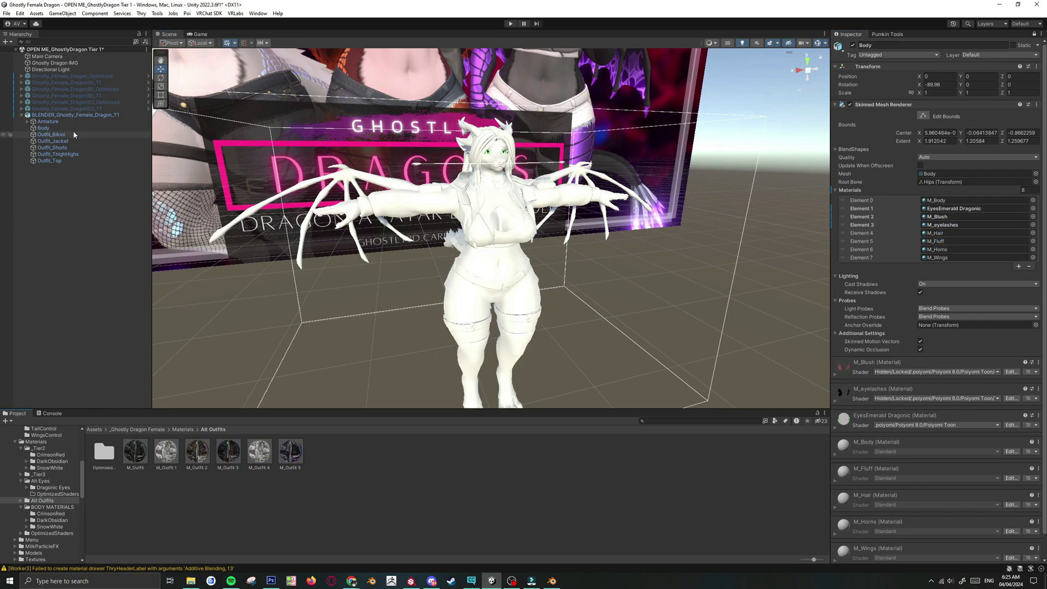
pyautogui.click(54, 135)
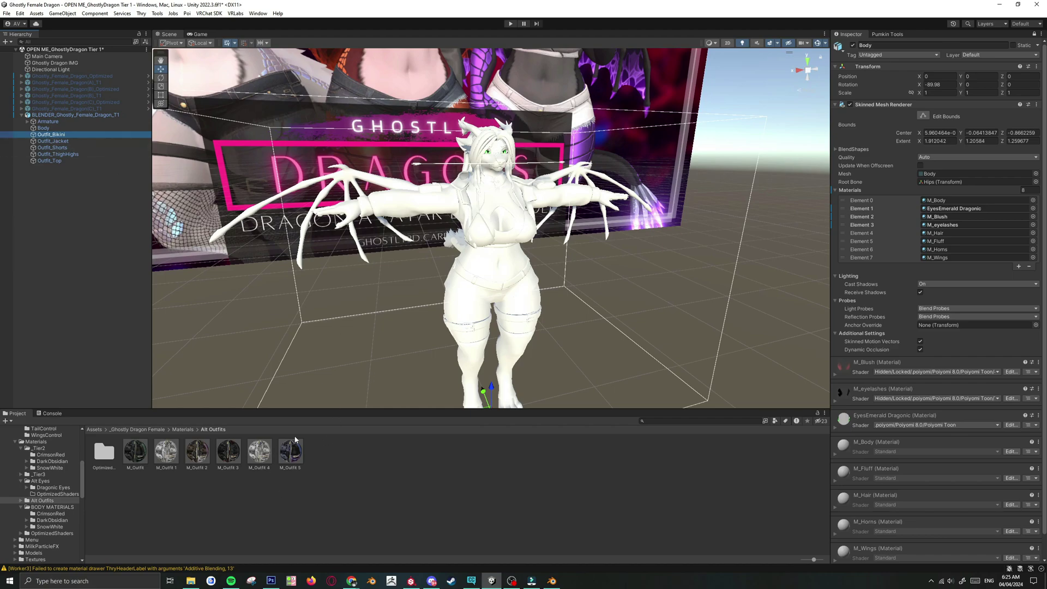
pyautogui.click(1034, 34)
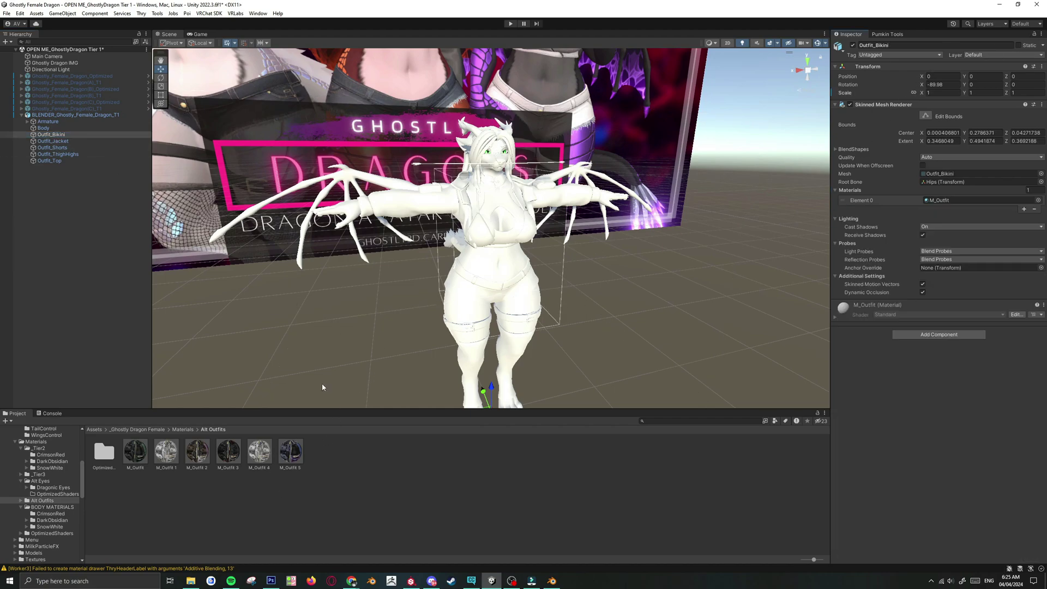
pyautogui.click(96, 246)
pyautogui.click(52, 134)
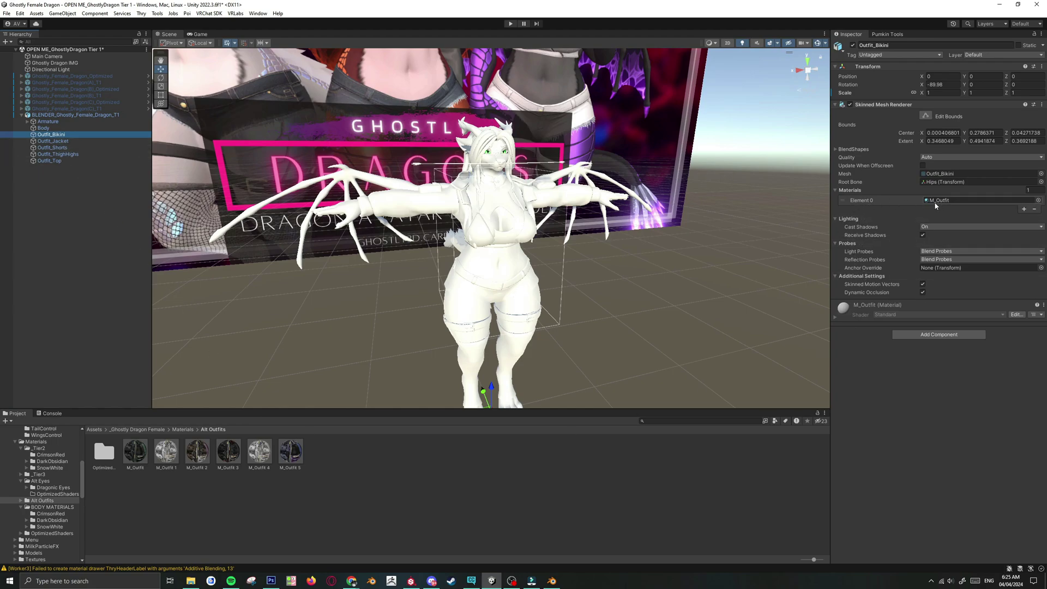
pyautogui.click(230, 458)
pyautogui.moveTo(230, 459); pyautogui.dragTo(964, 201)
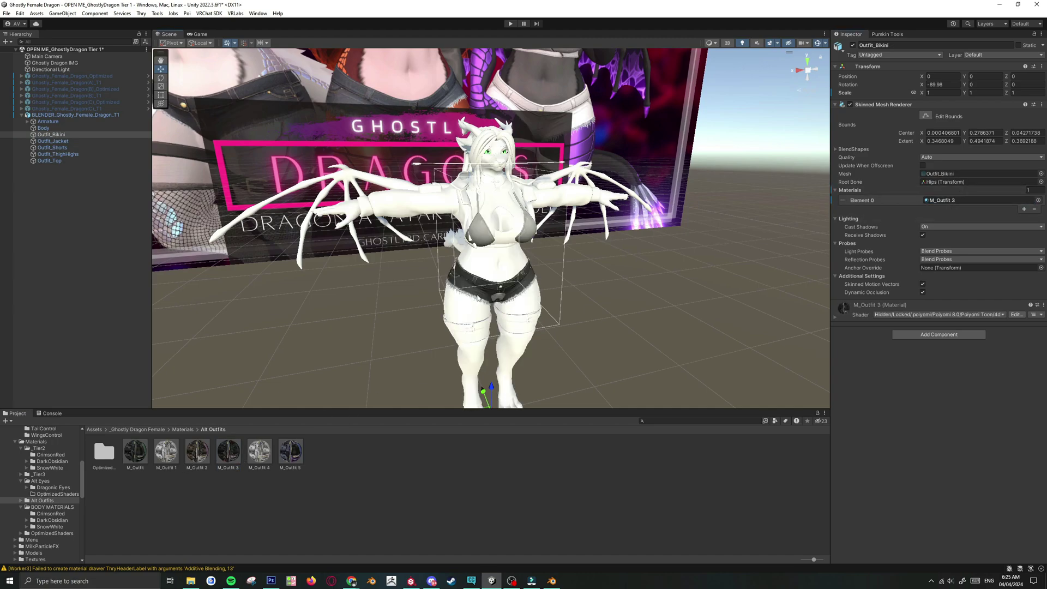
# - Apply Alt Outfits materials to the remaining clothing, with M_Outfit 4 on the thigh-highs and M_Outfit 3 on the jacket and top
pyautogui.moveTo(261, 457); pyautogui.dragTo(472, 327)
pyautogui.scroll(3, 547, 304)
pyautogui.moveTo(547, 304)
pyautogui.mouseDown(button='right')
pyautogui.moveTo(549, 294)
pyautogui.moveTo(560, 304)
pyautogui.mouseUp(button='right')
pyautogui.scroll(-5, 565, 234)
pyautogui.scroll(5, 565, 229)
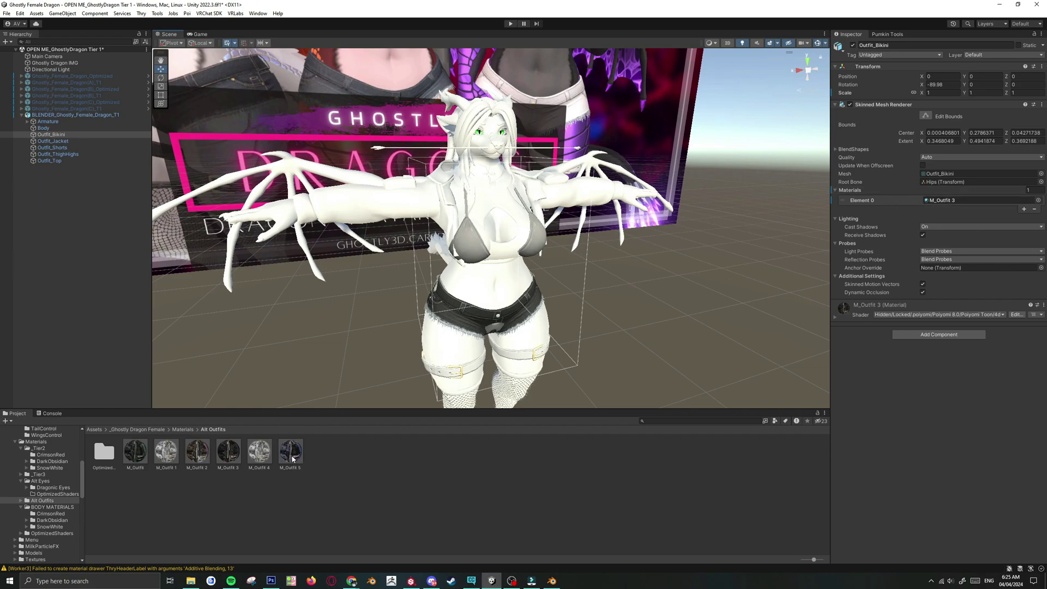
pyautogui.moveTo(290, 453); pyautogui.dragTo(413, 182)
pyautogui.moveTo(228, 456); pyautogui.dragTo(528, 220)
pyautogui.keyDown('alt'); pyautogui.moveTo(610, 303); pyautogui.dragTo(642, 274); pyautogui.keyUp('alt')
pyautogui.press('s')
pyautogui.moveTo(642, 274); pyautogui.dragTo(648, 275, button='right')
pyautogui.press('w')
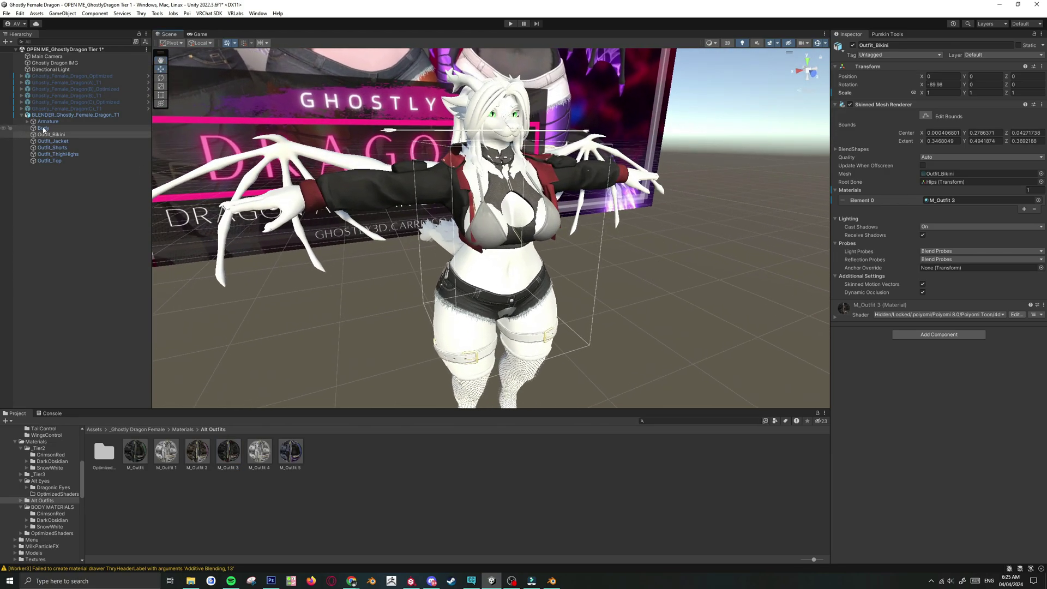
# - Assign M_Body T1 from BODY MATERIALS > DarkObsidian to Element 0 of the Body mesh
pyautogui.click(44, 129)
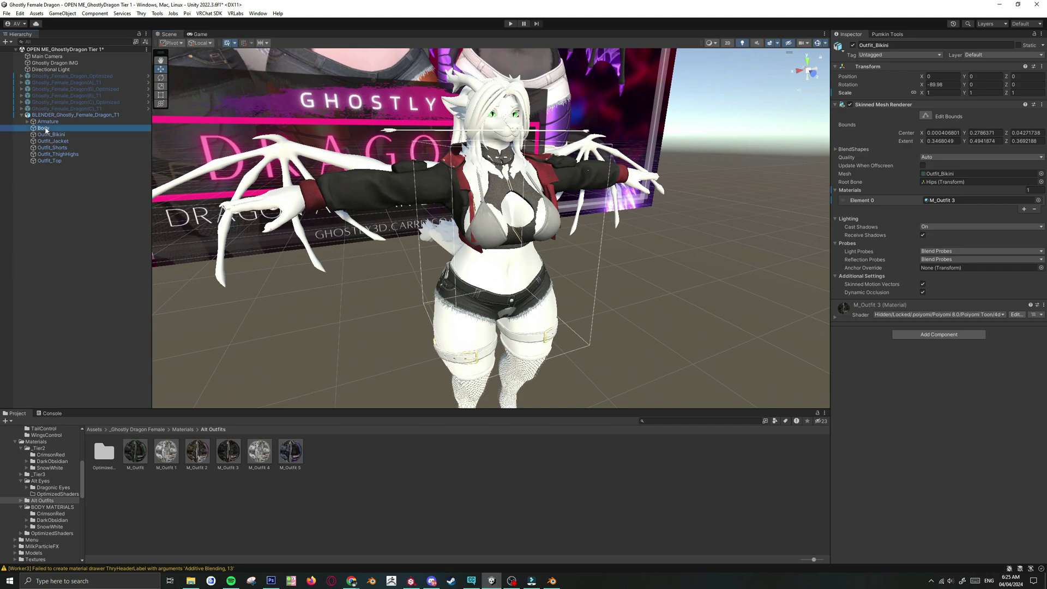
pyautogui.click(1035, 35)
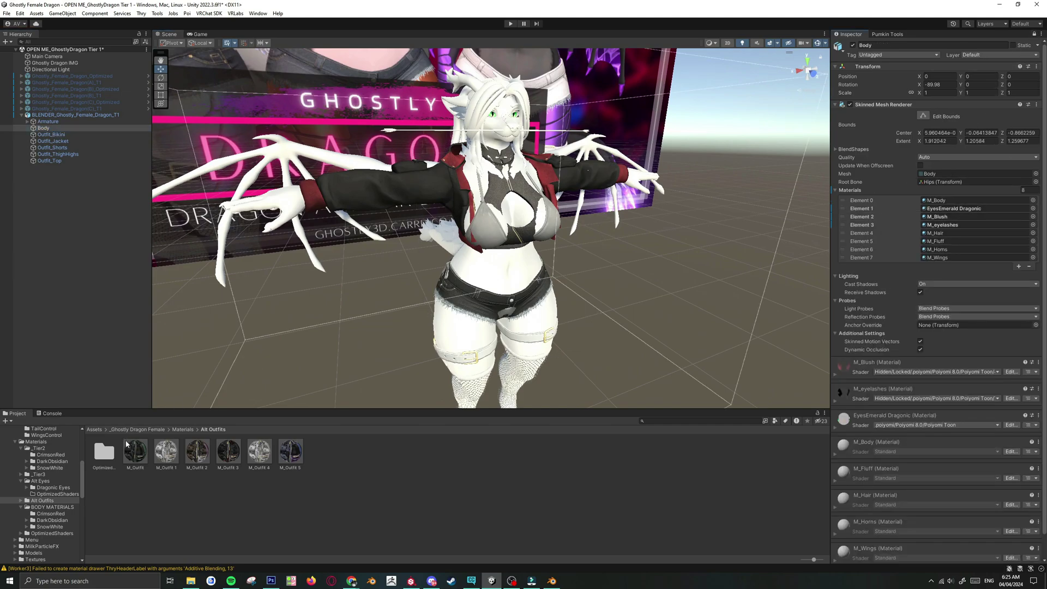
pyautogui.click(49, 507)
pyautogui.click(52, 520)
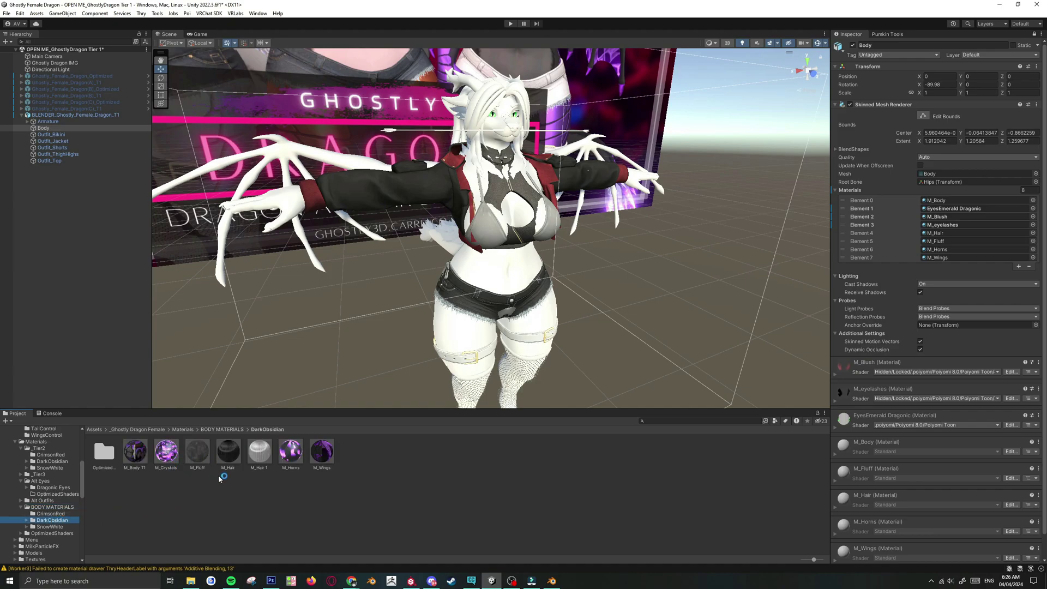
pyautogui.moveTo(135, 453); pyautogui.dragTo(943, 202)
pyautogui.keyDown('alt'); pyautogui.moveTo(626, 312); pyautogui.dragTo(616, 317); pyautogui.keyUp('alt')
pyautogui.press('d')
pyautogui.moveTo(616, 318)
pyautogui.mouseDown(button='right')
pyautogui.moveTo(607, 297)
pyautogui.moveTo(619, 302)
pyautogui.mouseUp(button='right')
pyautogui.press('a')
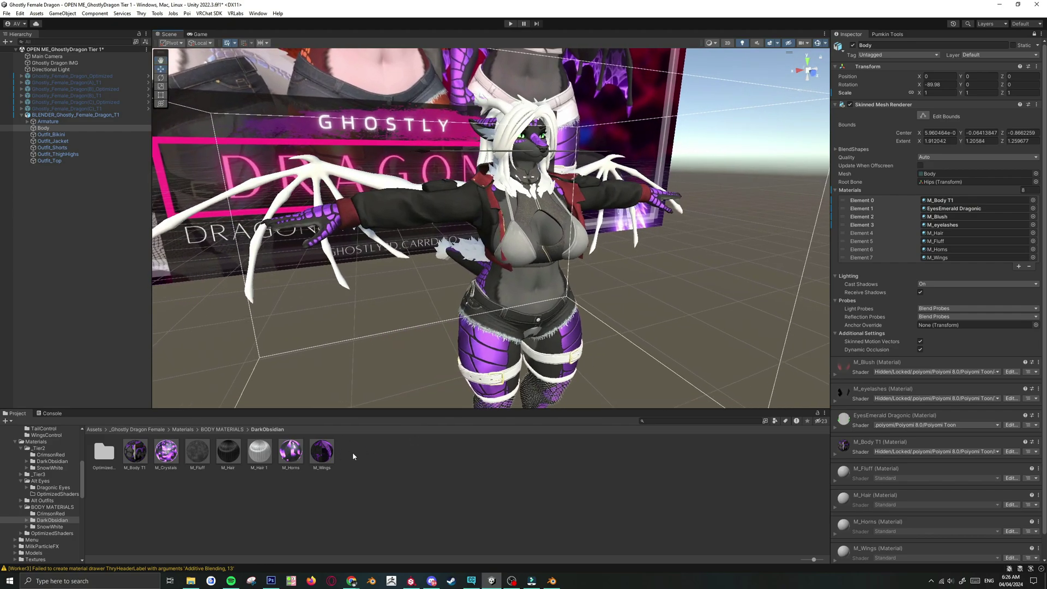
# - Assign the DarkObsidian M_Wings and M_Horns materials to Element 7 and Element 6 of the Body mesh
pyautogui.moveTo(321, 451); pyautogui.dragTo(959, 258)
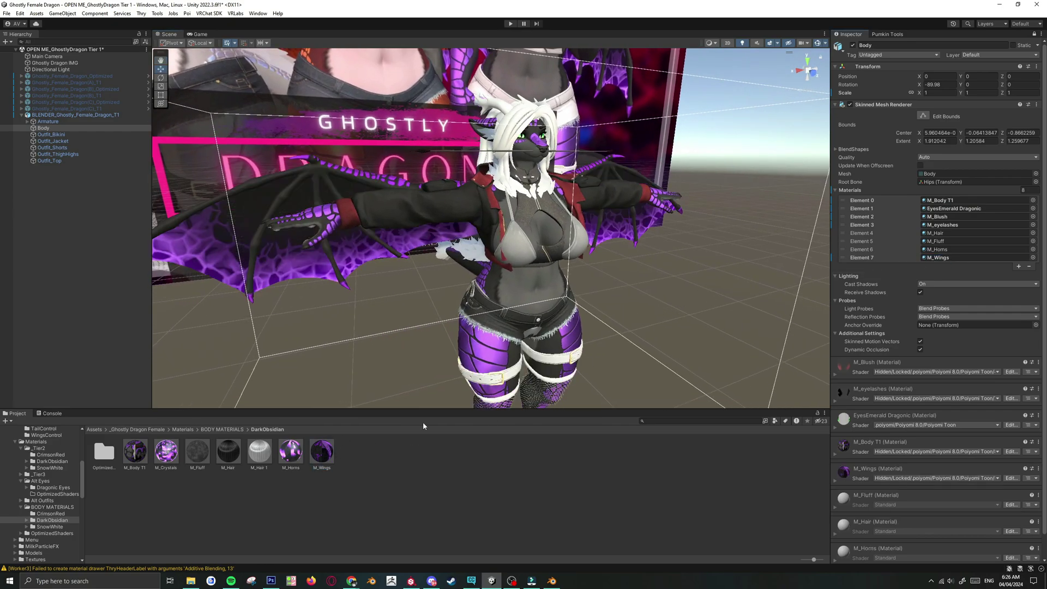
pyautogui.moveTo(290, 460); pyautogui.dragTo(979, 251)
pyautogui.moveTo(736, 245); pyautogui.dragTo(620, 261, button='right')
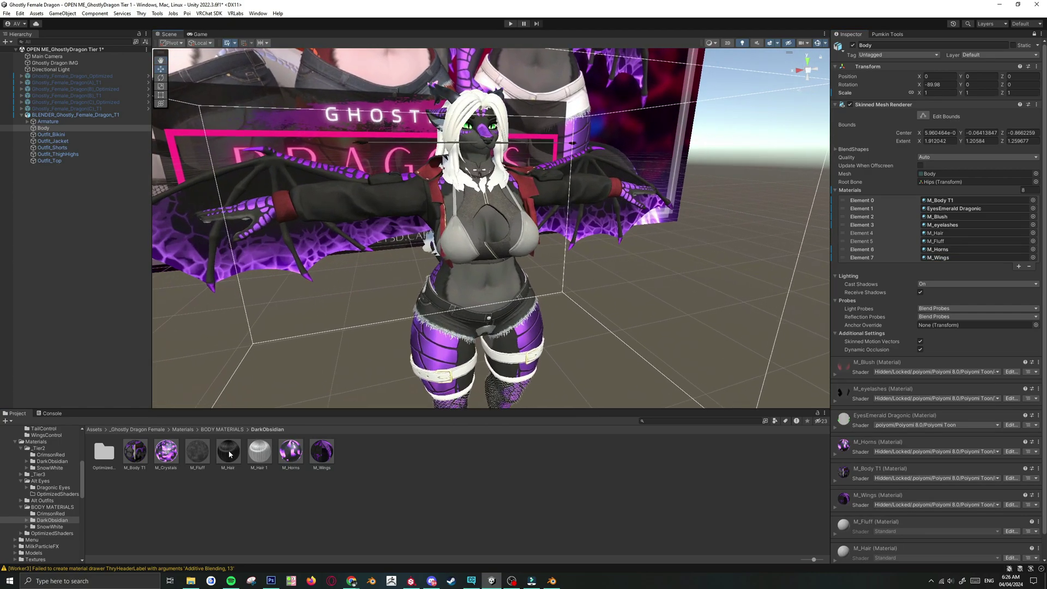
# - Assign the DarkObsidian M_Hair 1 and M_Fluff materials to Element 4 and Element 5 of the Body mesh
pyautogui.moveTo(790, 312); pyautogui.dragTo(944, 233)
pyautogui.moveTo(194, 458); pyautogui.dragTo(949, 243)
pyautogui.moveTo(640, 303); pyautogui.dragTo(822, 309, button='right')
pyautogui.keyDown('alt'); pyautogui.moveTo(822, 309); pyautogui.dragTo(676, 292); pyautogui.keyUp('alt')
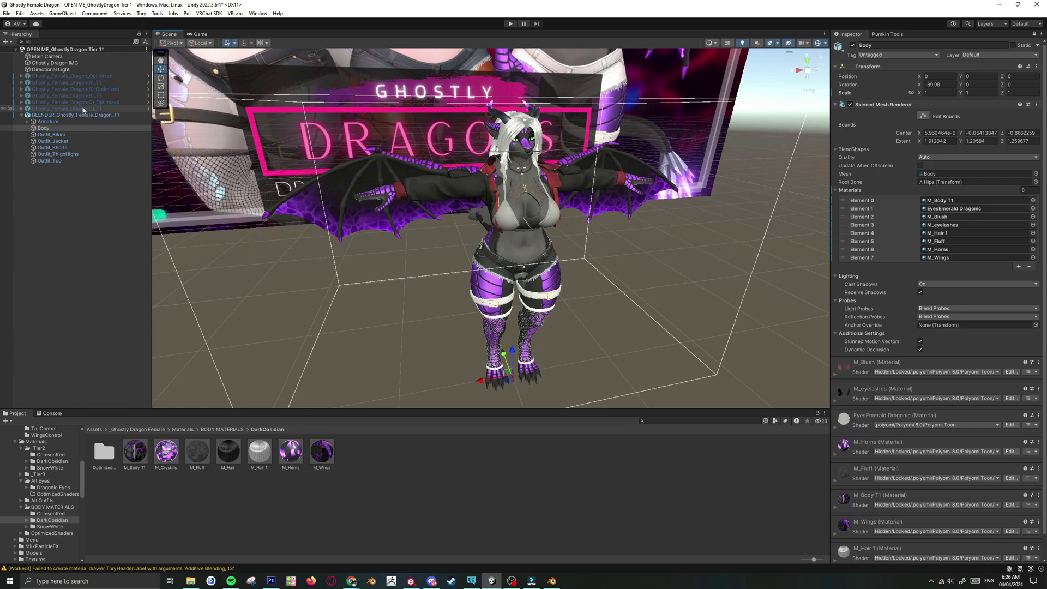
# - Switch to the browser, review the PumkinsAvatarTools repository and its releases page on GitHub, and return to Unity
pyautogui.moveTo(351, 581)
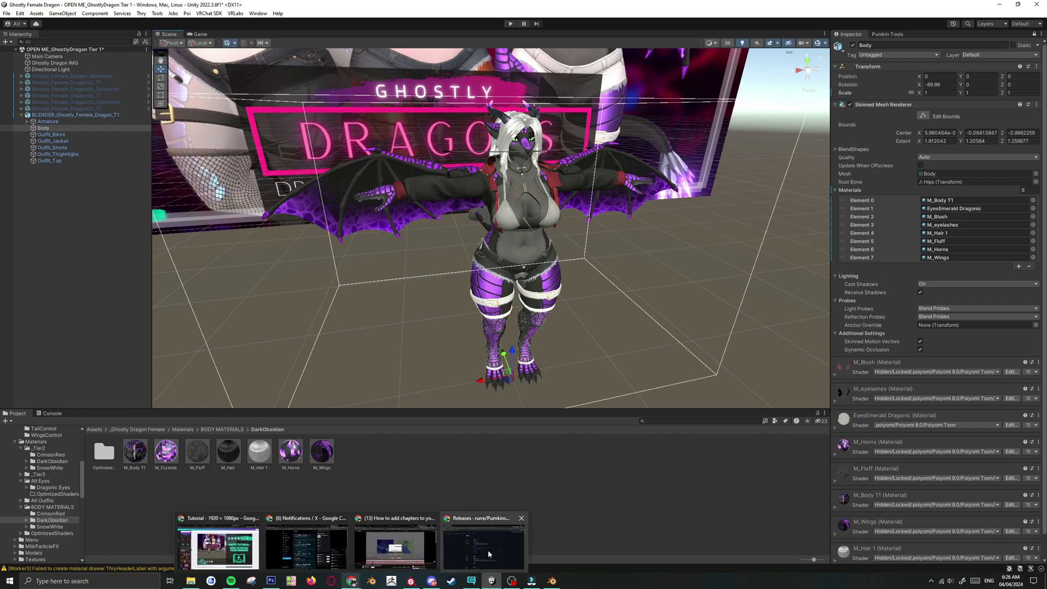
pyautogui.click(490, 549)
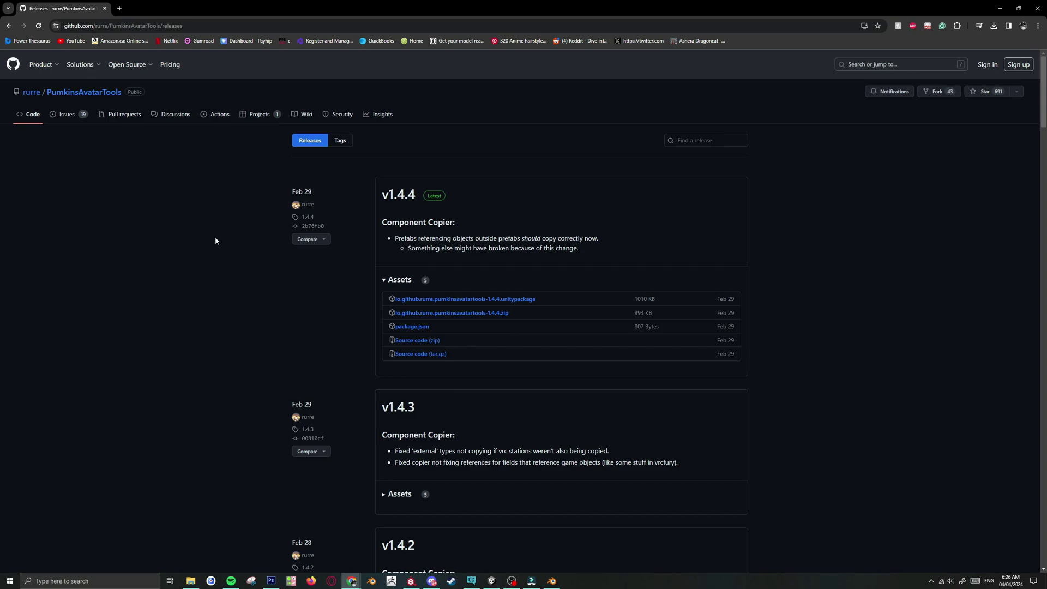
pyautogui.click(87, 94)
pyautogui.scroll(-1, 253, 324)
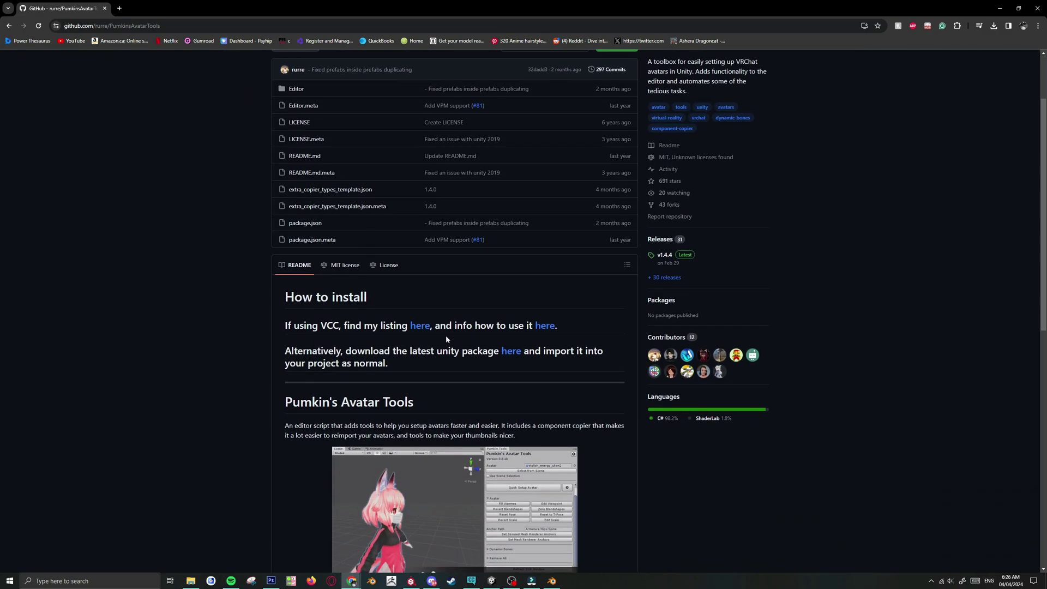
pyautogui.click(659, 307)
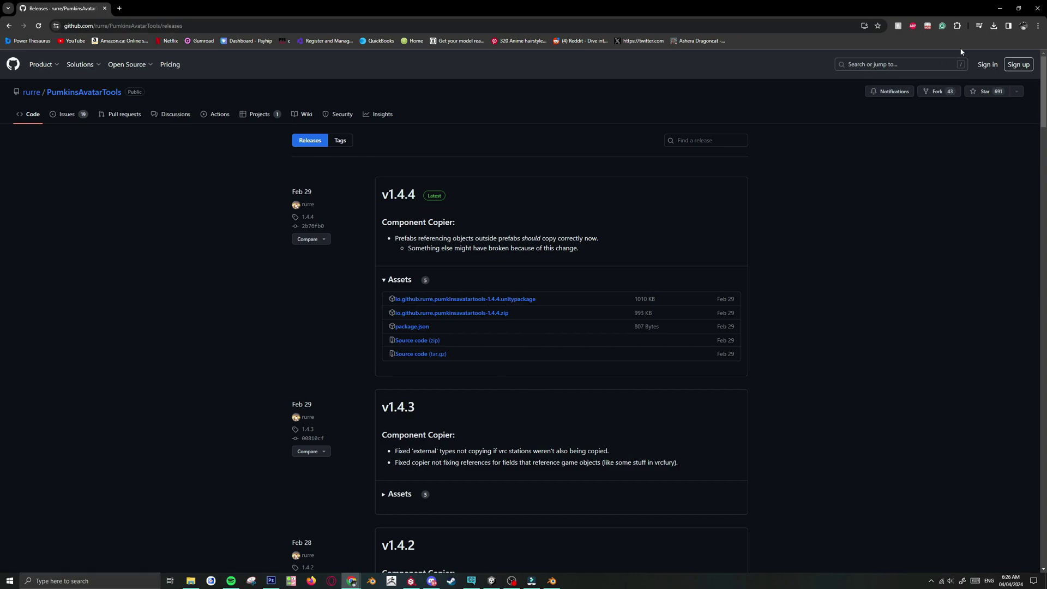
pyautogui.click(1002, 7)
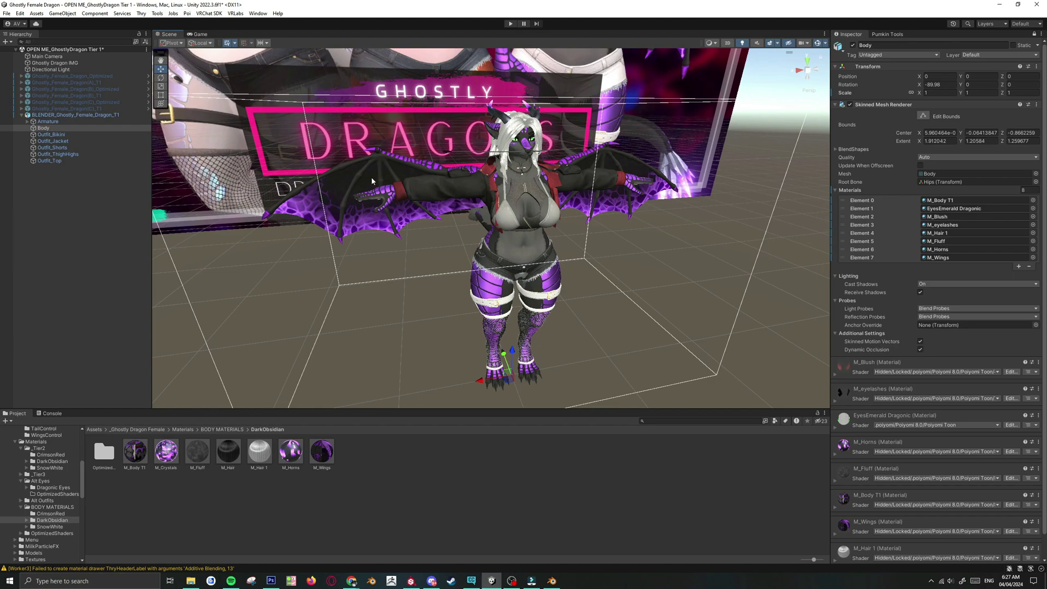
# - Open Pumkin's Avatar Tools and set BLENDER_Ghostly_Female_Dragon_T1 as the avatar
pyautogui.click(157, 14)
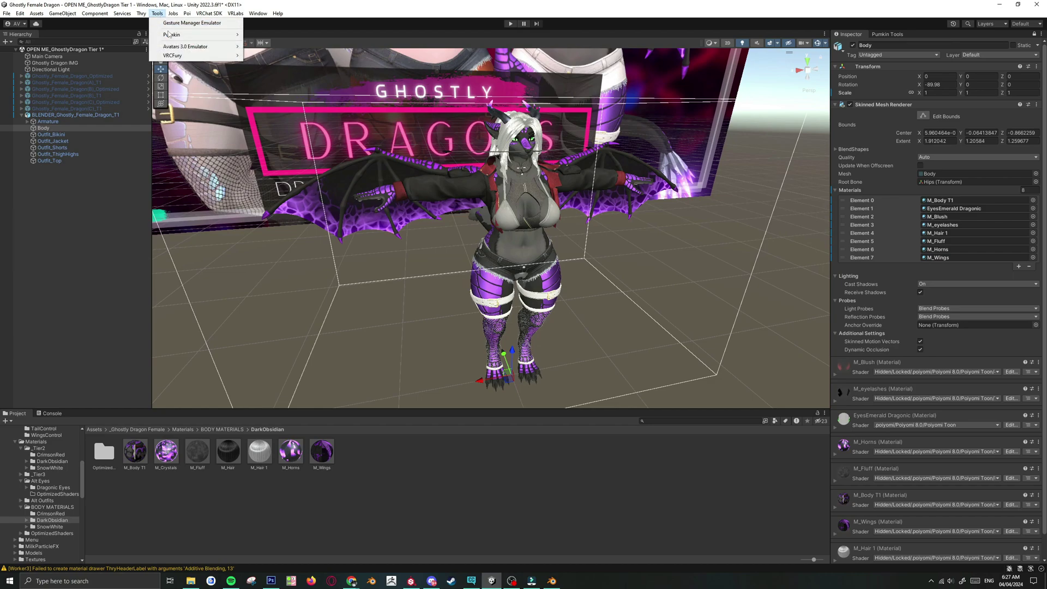
pyautogui.moveTo(174, 35)
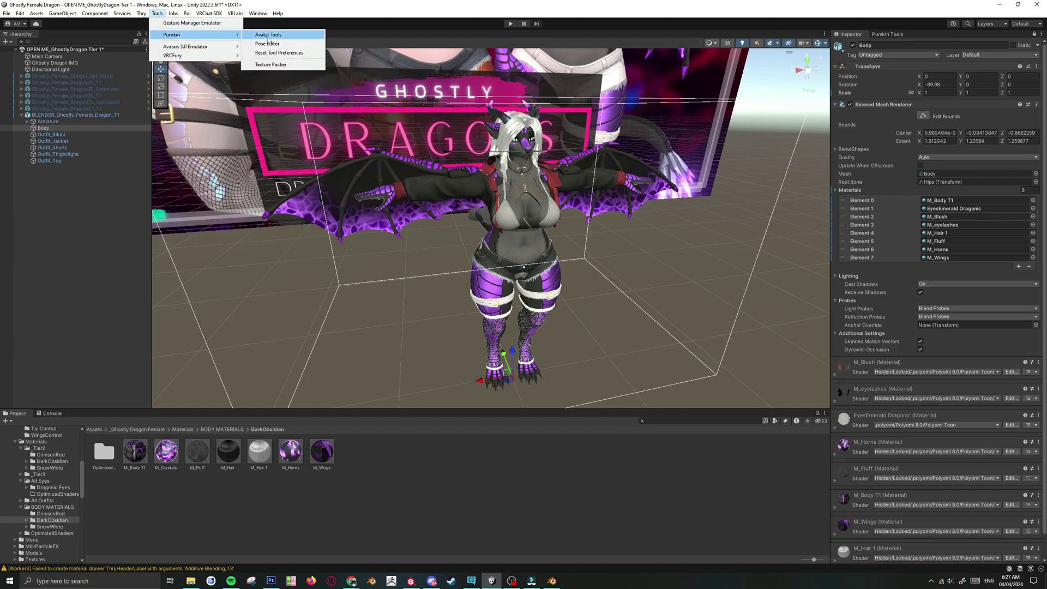
pyautogui.click(268, 35)
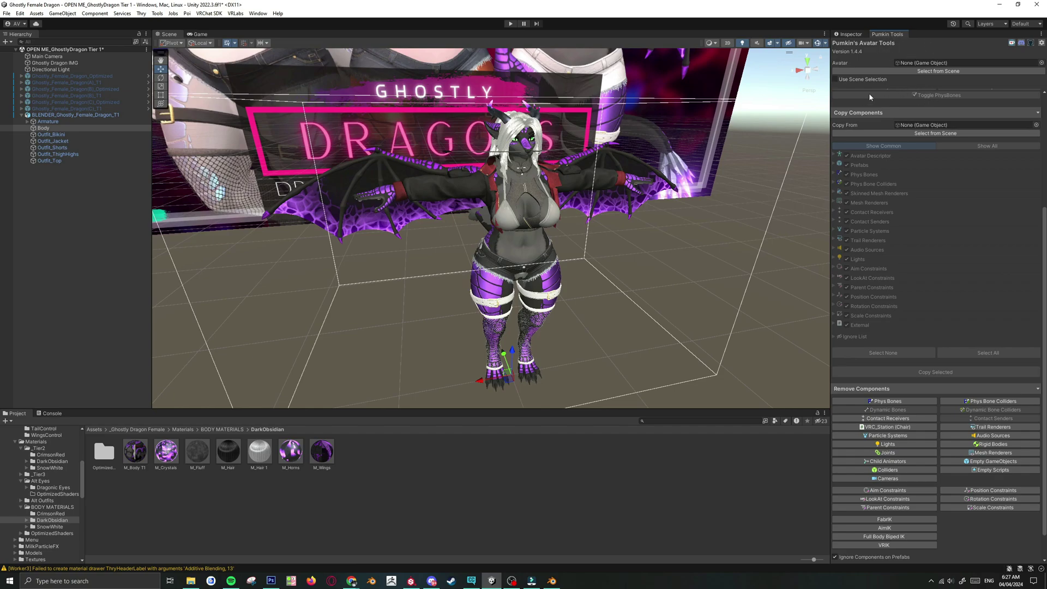
pyautogui.moveTo(74, 114); pyautogui.dragTo(943, 64)
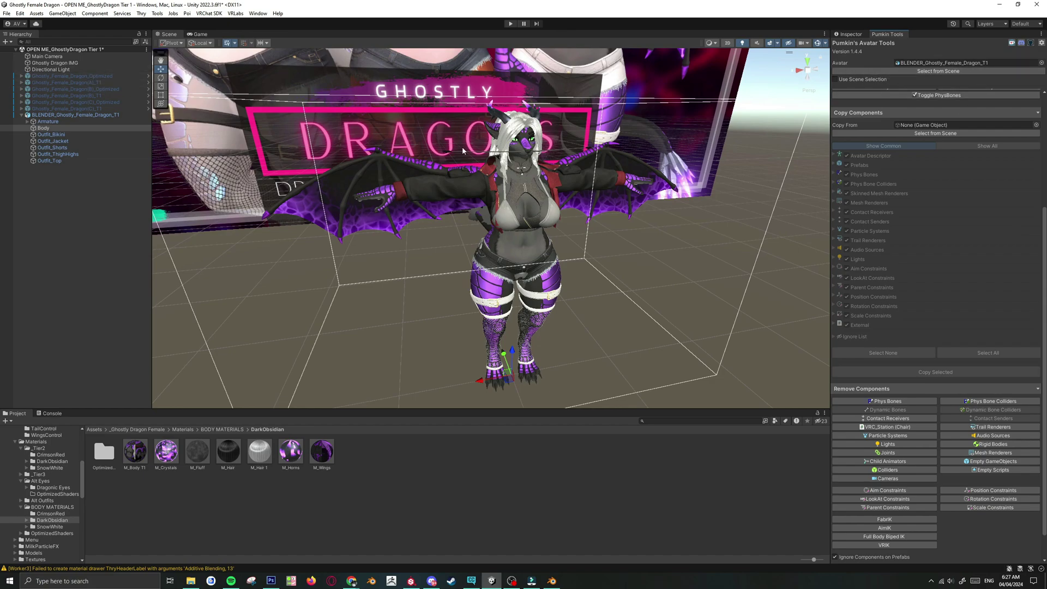
# - Activate the existing Ghostly_Female_Dragon(A)_T1 avatar in the scene and frame it beside the new model
pyautogui.moveTo(463, 151); pyautogui.dragTo(329, 149, button='right')
pyautogui.click(72, 83)
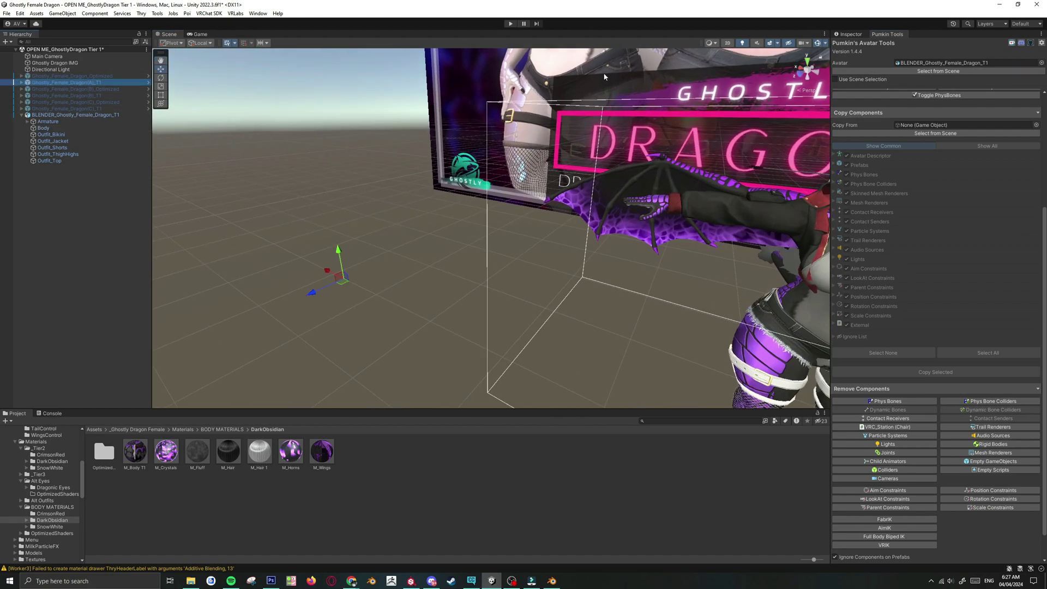
pyautogui.click(862, 34)
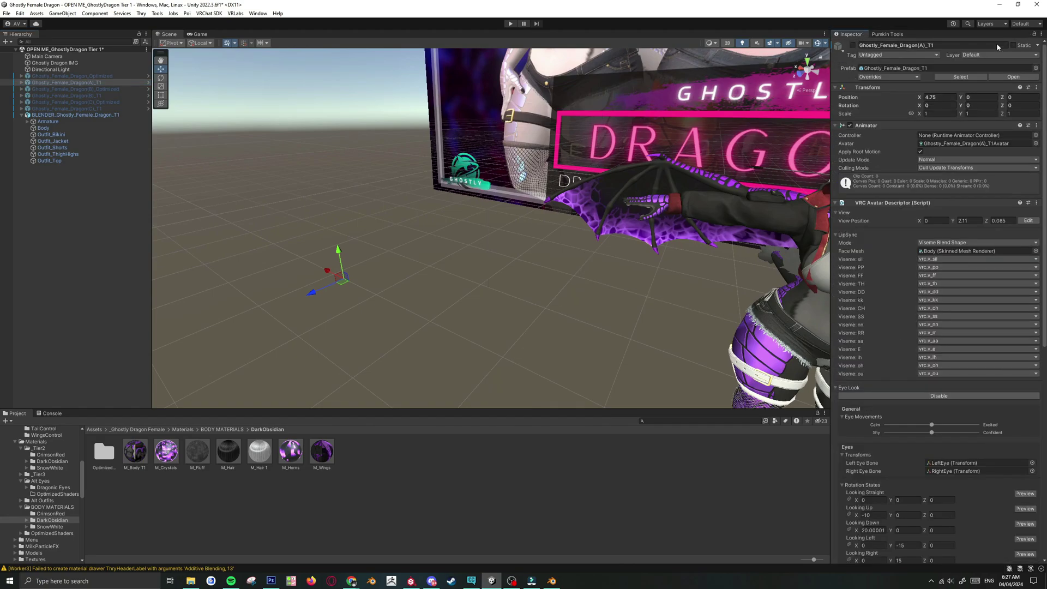
pyautogui.scroll(-5, 625, 181)
pyautogui.click(852, 45)
pyautogui.keyDown('alt'); pyautogui.moveTo(796, 229); pyautogui.dragTo(742, 227); pyautogui.keyUp('alt')
pyautogui.press('f')
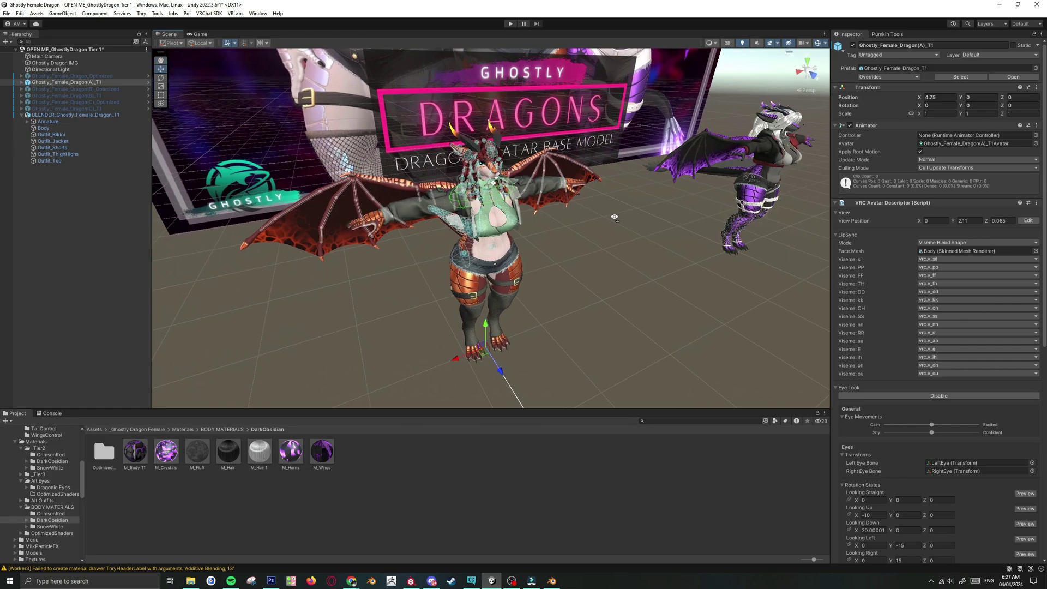
pyautogui.keyDown('alt'); pyautogui.moveTo(614, 216); pyautogui.dragTo(389, 200); pyautogui.keyUp('alt')
pyautogui.press('f')
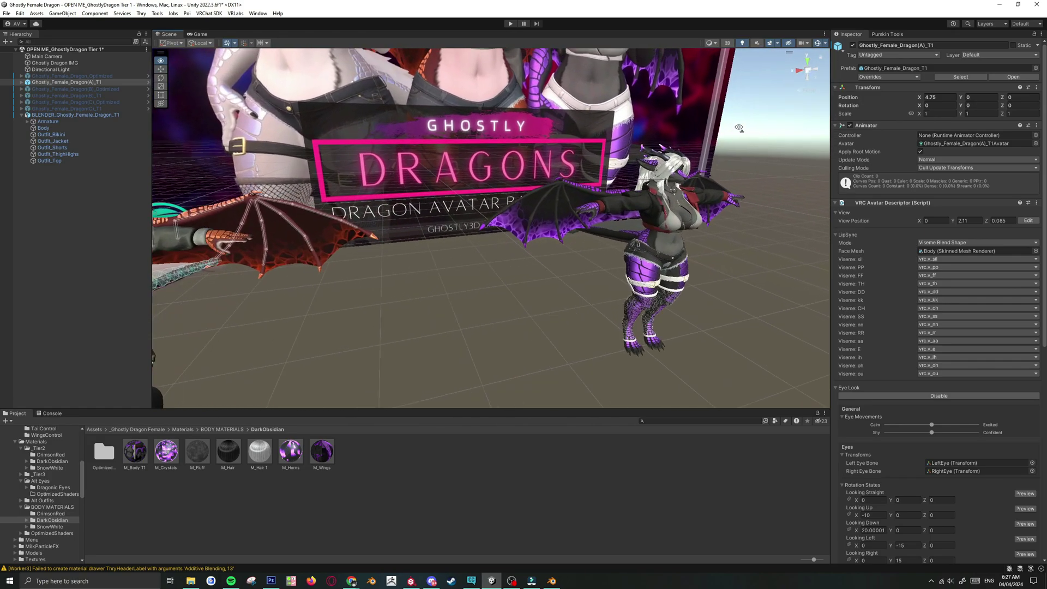
# - Set Ghostly_Female_Dragon(A)_T1 as the component copy source and copy all selected components to the new avatar
pyautogui.click(884, 33)
pyautogui.moveTo(638, 169); pyautogui.dragTo(623, 199, button='right')
pyautogui.keyDown('alt'); pyautogui.moveTo(623, 200); pyautogui.dragTo(567, 208); pyautogui.keyUp('alt')
pyautogui.moveTo(68, 83); pyautogui.dragTo(910, 129)
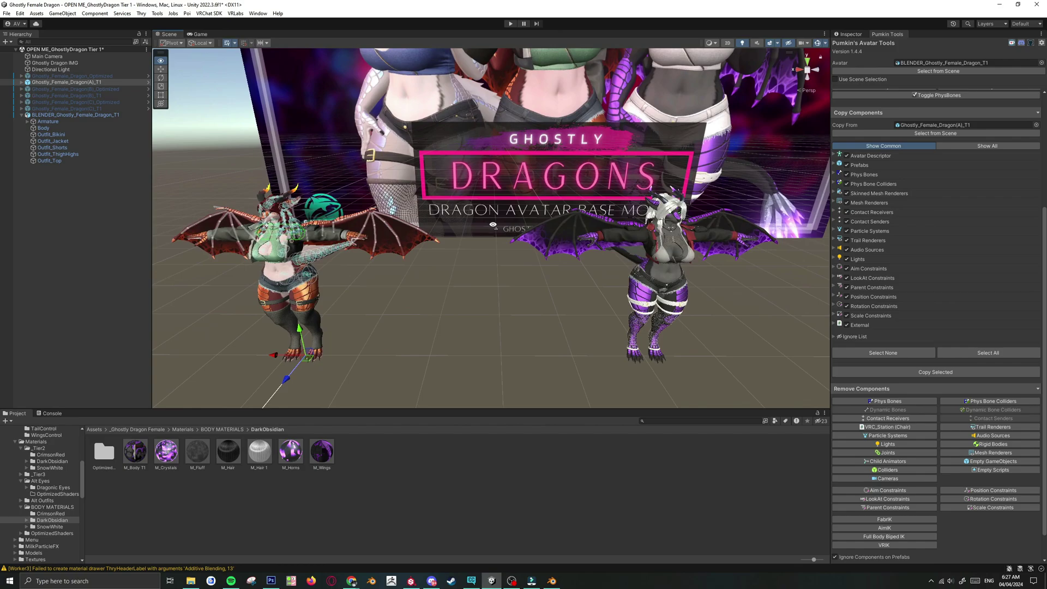
pyautogui.click(908, 373)
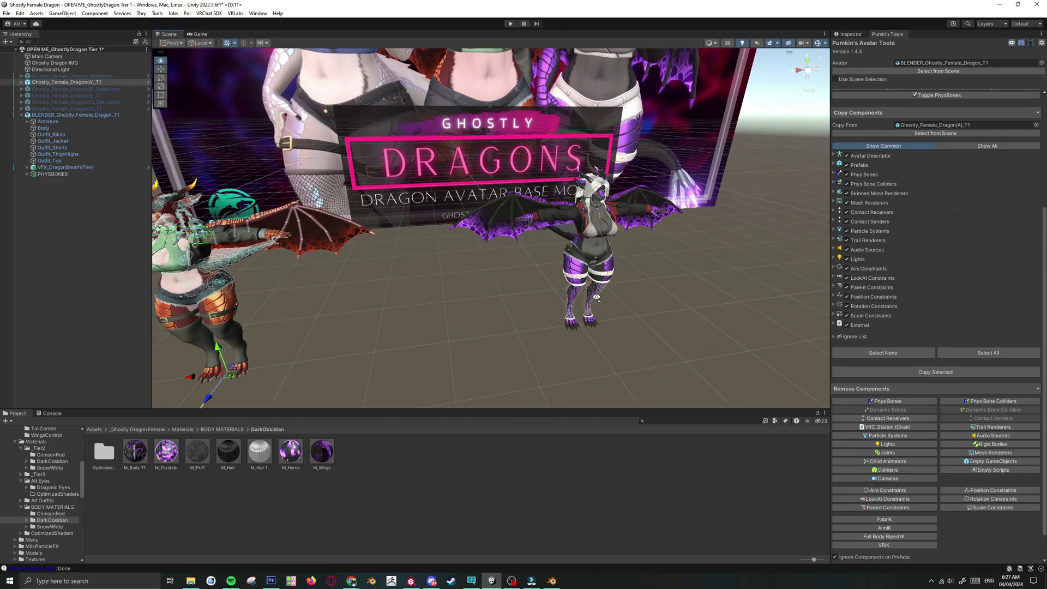
# - Examine the copied physics bones and VRC Avatar Descriptor on BLENDER_Ghostly_Female_Dragon_T1
pyautogui.click(74, 115)
pyautogui.press('f')
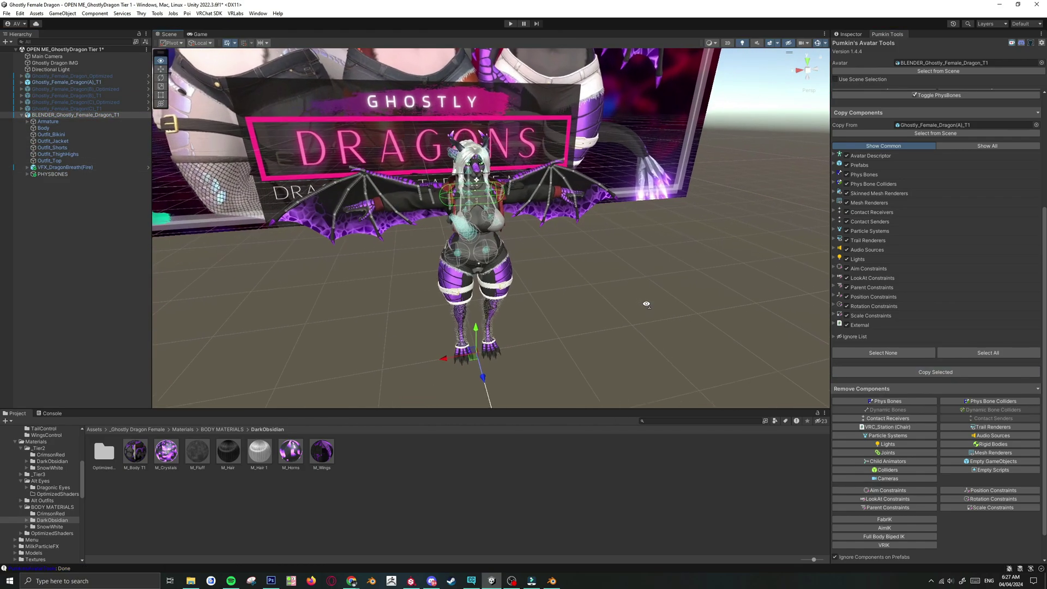
pyautogui.moveTo(417, 197); pyautogui.dragTo(536, 258, button='right')
pyautogui.keyDown('alt'); pyautogui.moveTo(536, 258); pyautogui.dragTo(394, 215); pyautogui.keyUp('alt')
pyautogui.moveTo(481, 253); pyautogui.dragTo(634, 252, button='right')
pyautogui.click(851, 35)
pyautogui.moveTo(616, 306); pyautogui.dragTo(574, 305, button='right')
pyautogui.scroll(3, 574, 305)
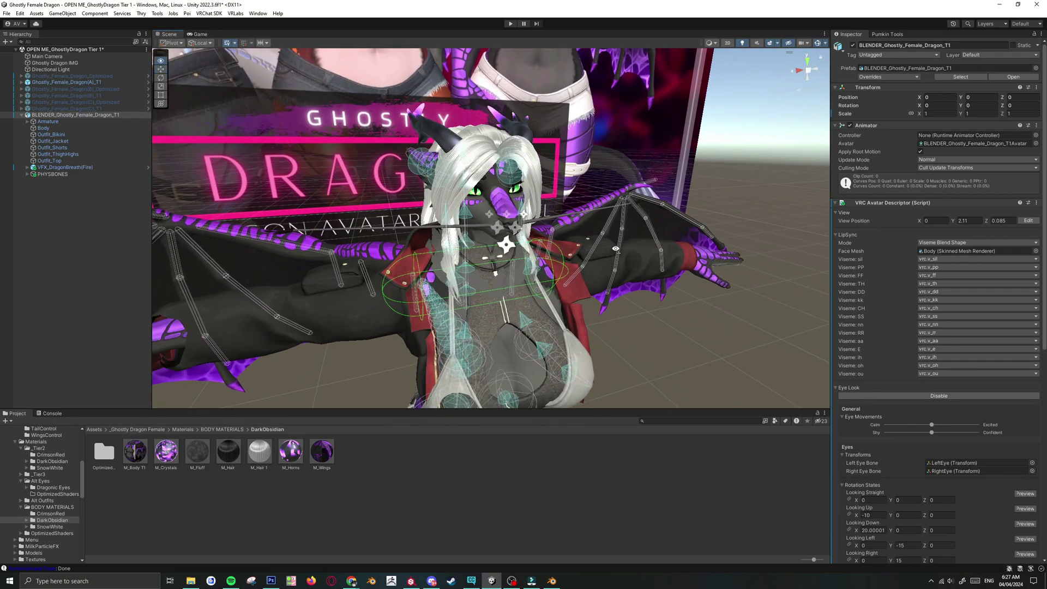
pyautogui.press('s')
pyautogui.moveTo(616, 249); pyautogui.dragTo(615, 247, button='right')
pyautogui.press('w')
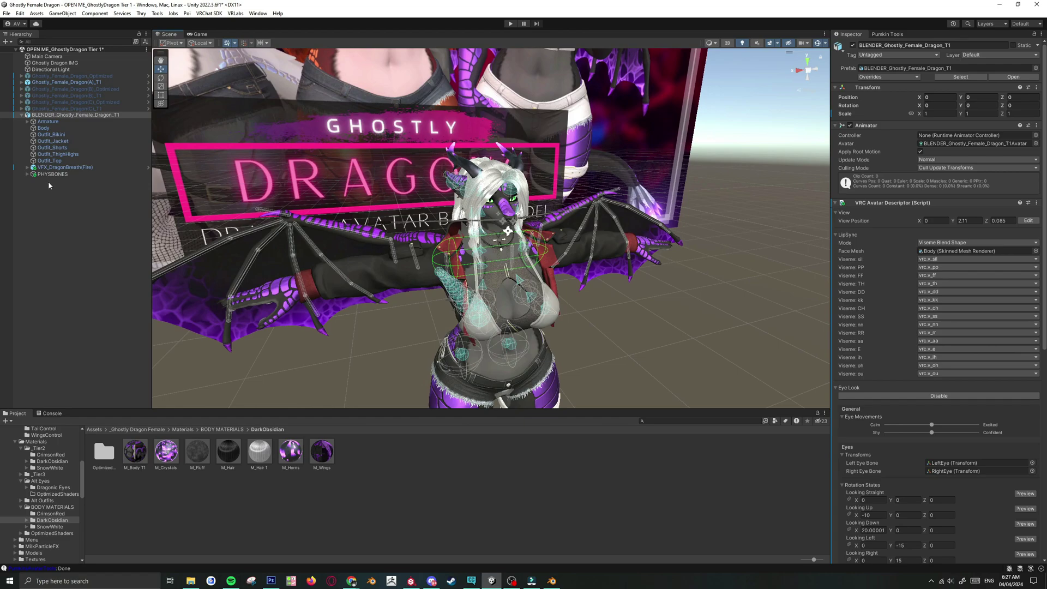
# - Expand the PHYSBONES object of the new avatar and inspect the Whiskers VRC Phys Bone settings
pyautogui.click(39, 173)
pyautogui.click(28, 174)
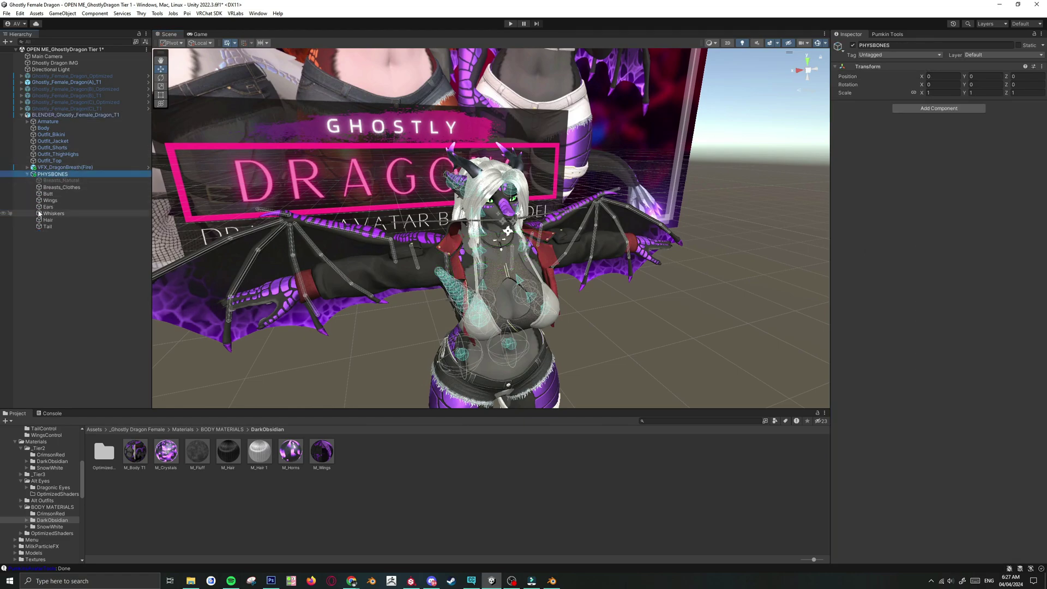
pyautogui.click(66, 213)
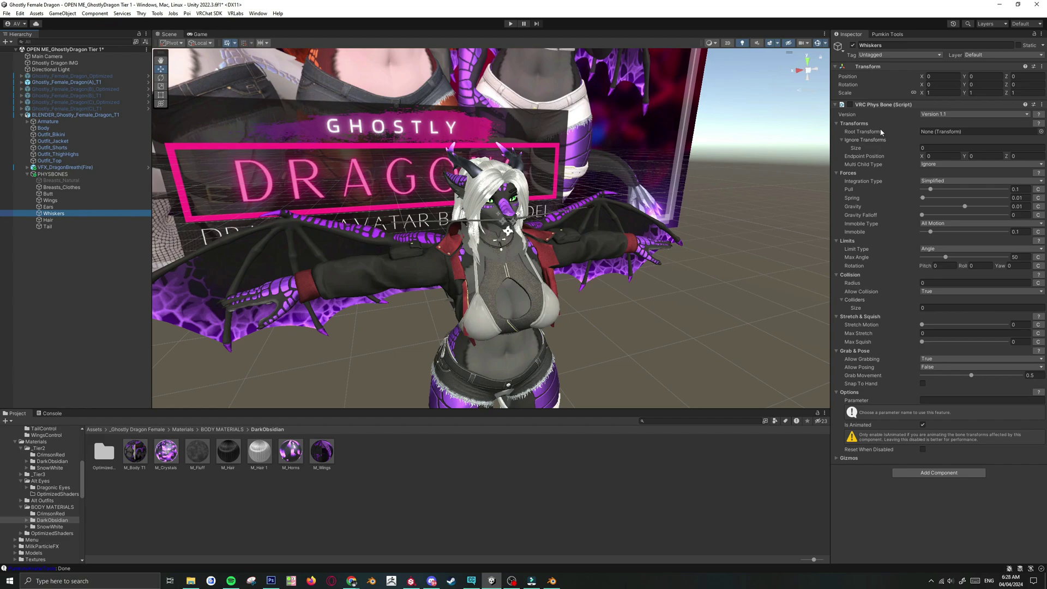
# - Enable the Whiskers VRC Phys Bone and paste a copy of it as a second component on the same object
pyautogui.click(850, 104)
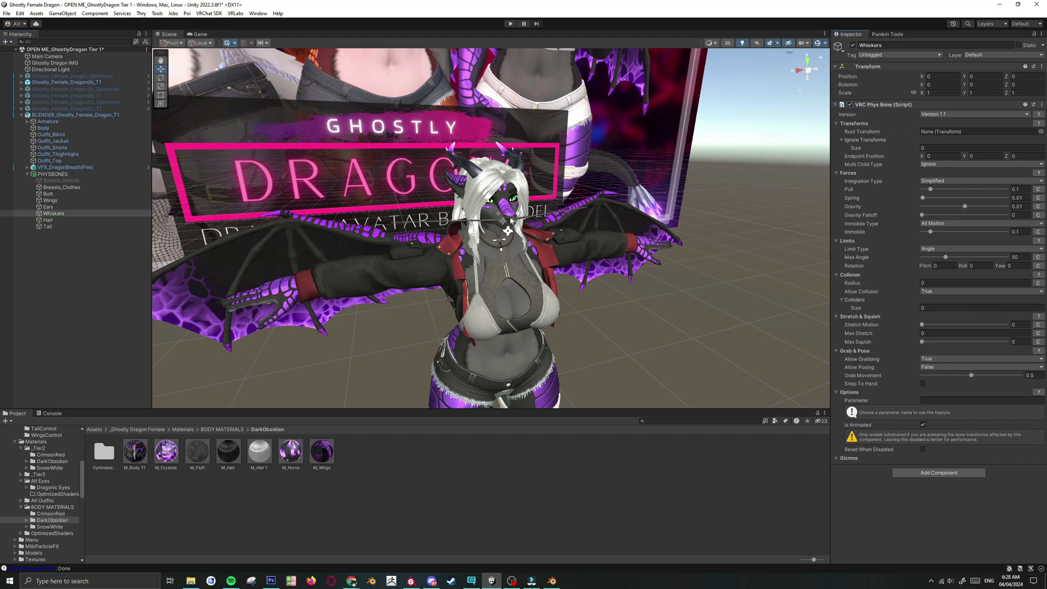
pyautogui.click(1041, 105)
pyautogui.click(1008, 169)
pyautogui.click(1040, 107)
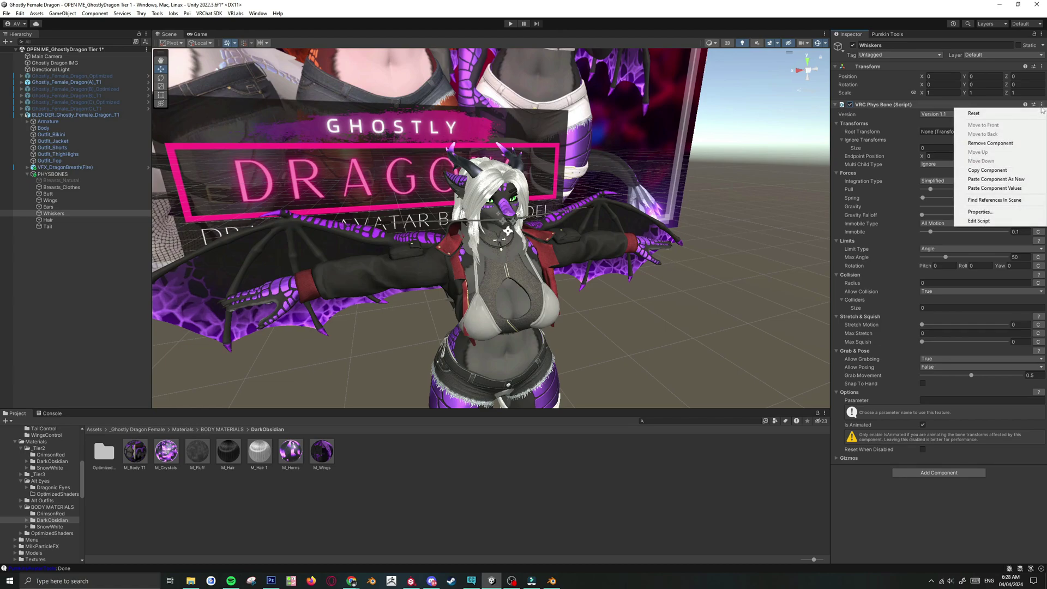
pyautogui.click(998, 179)
pyautogui.scroll(-3, 947, 443)
pyautogui.scroll(4, 947, 443)
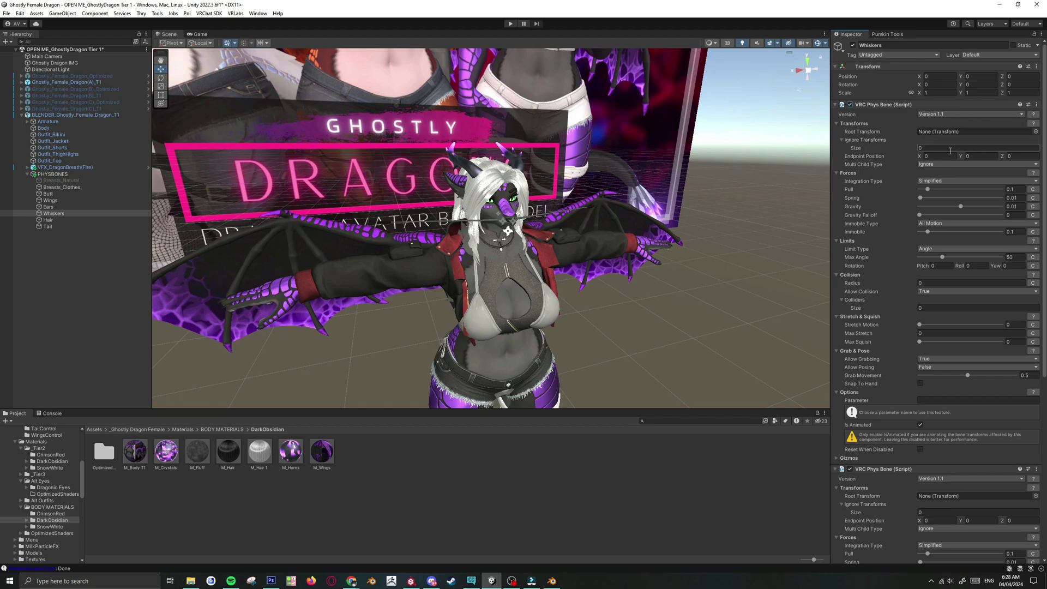
pyautogui.scroll(-9, 931, 420)
pyautogui.scroll(7, 927, 403)
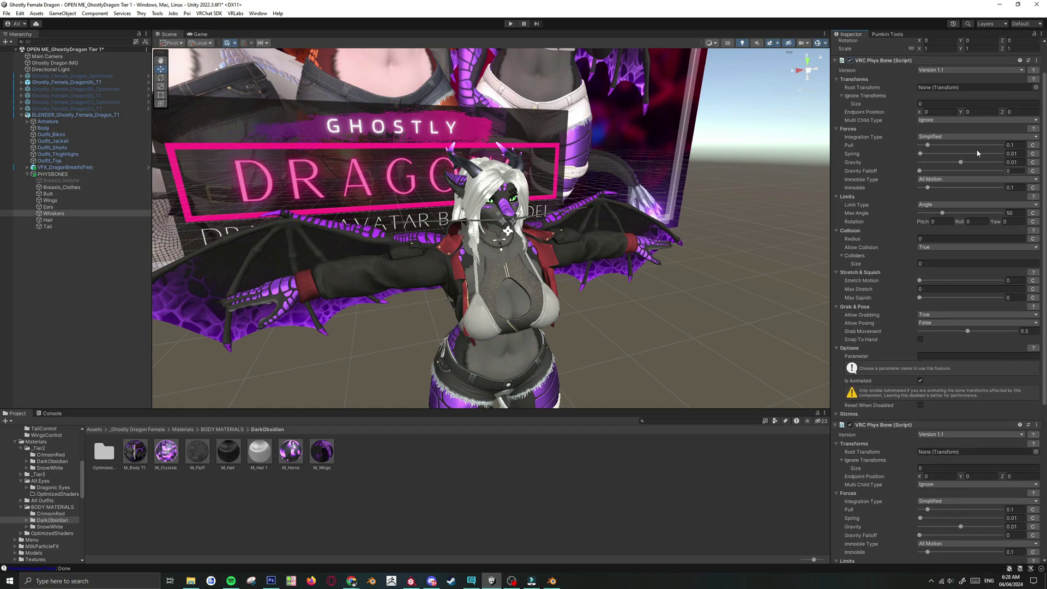
pyautogui.scroll(2, 941, 156)
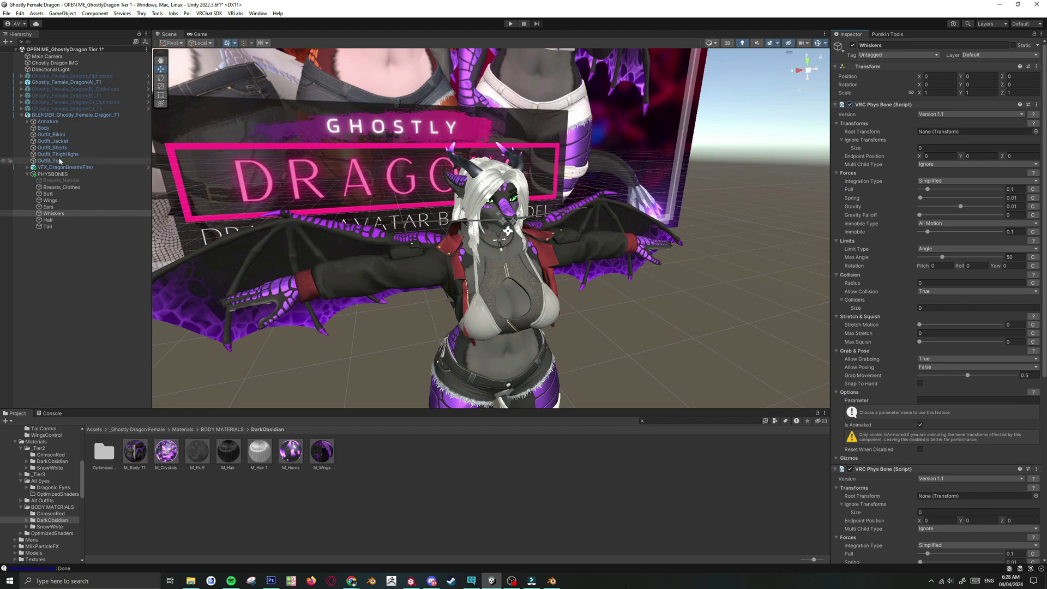
# - Assign WhiskerBase_L and WhiskerBase_R from the new avatar's Head bone as root transforms of the first and second Whiskers Phys Bones
pyautogui.click(27, 121)
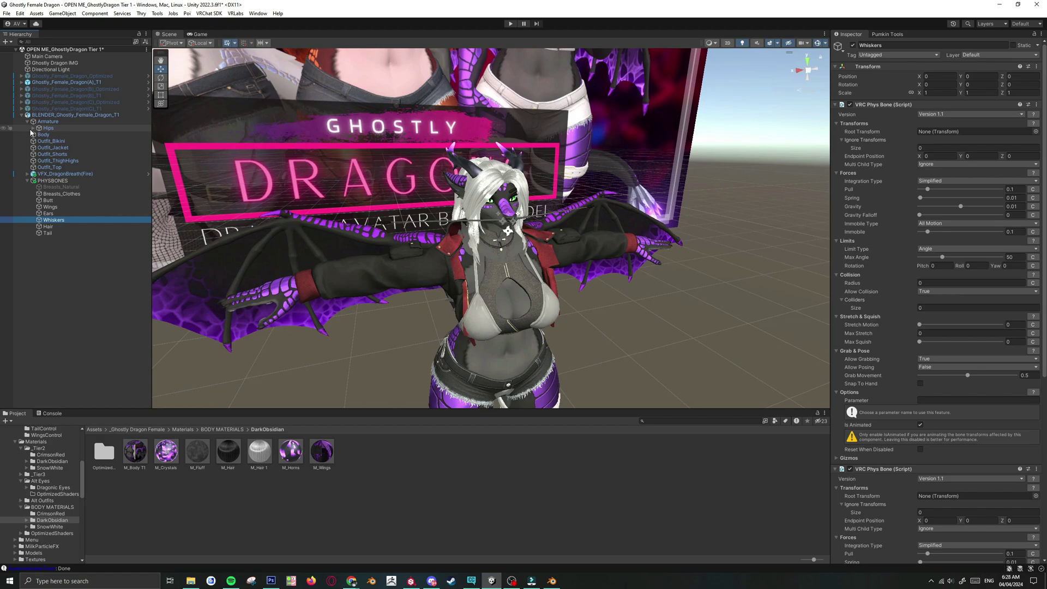
pyautogui.click(33, 128)
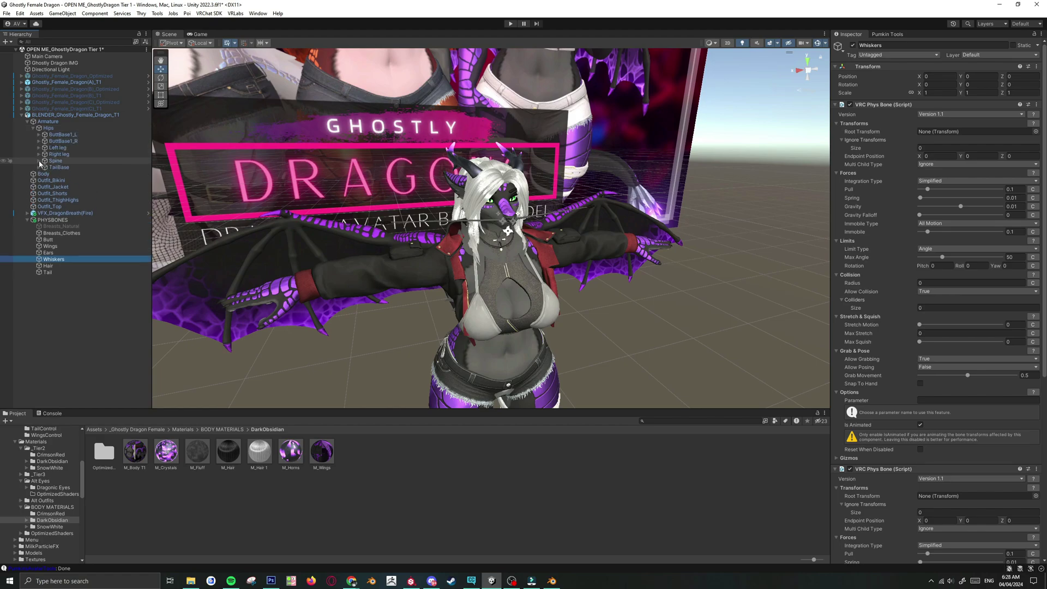
pyautogui.click(39, 161)
pyautogui.click(45, 168)
pyautogui.click(50, 194)
pyautogui.click(56, 200)
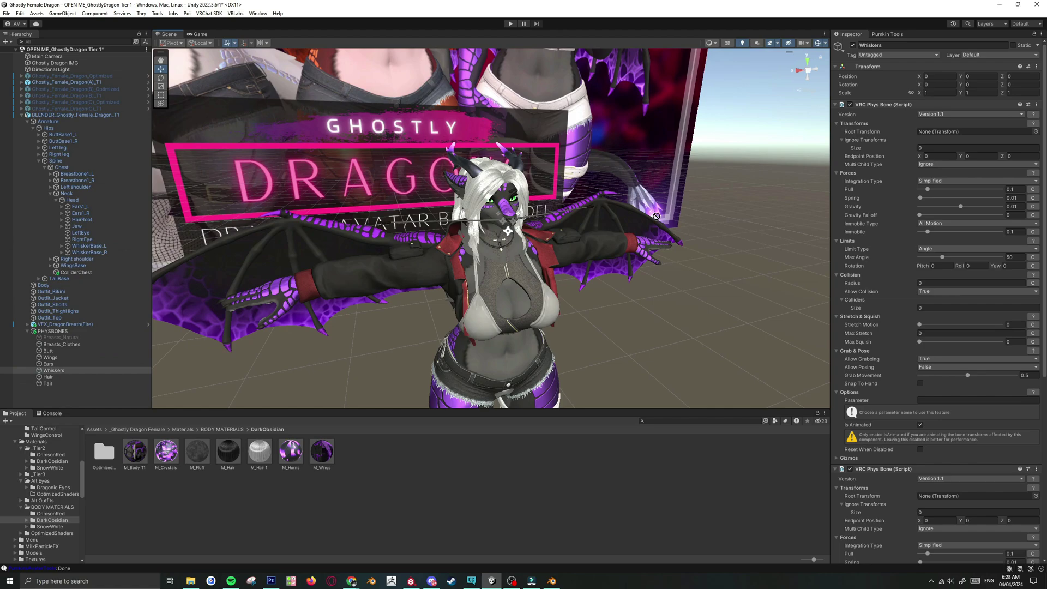
pyautogui.moveTo(715, 206); pyautogui.dragTo(924, 132)
pyautogui.scroll(-5, 895, 180)
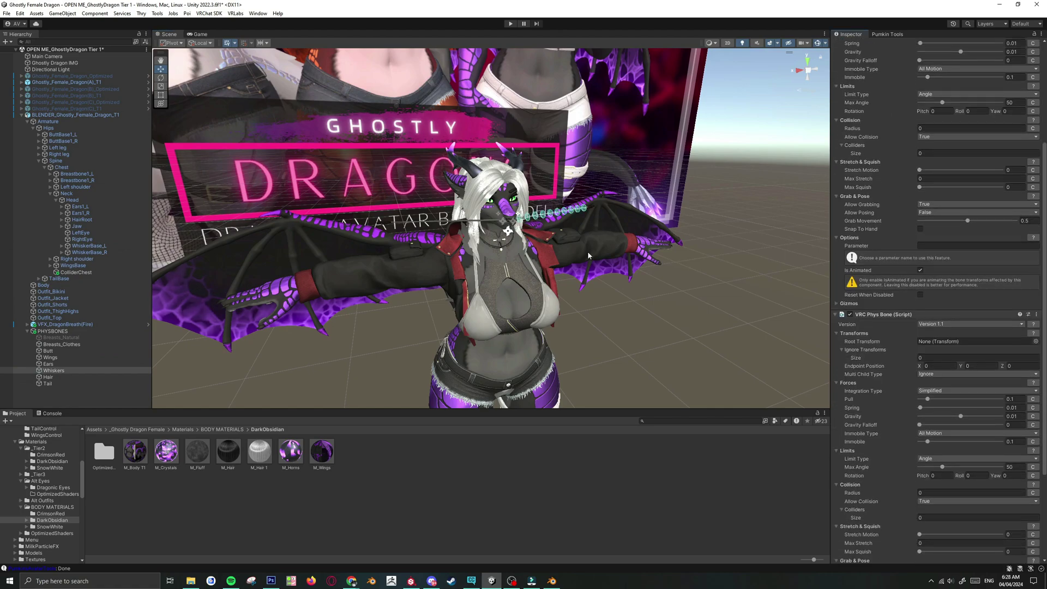
pyautogui.moveTo(81, 252); pyautogui.dragTo(950, 342)
# - Examine the whisker physics bone chains on the new avatar's face and view the whole model
pyautogui.moveTo(505, 226); pyautogui.dragTo(515, 224, button='right')
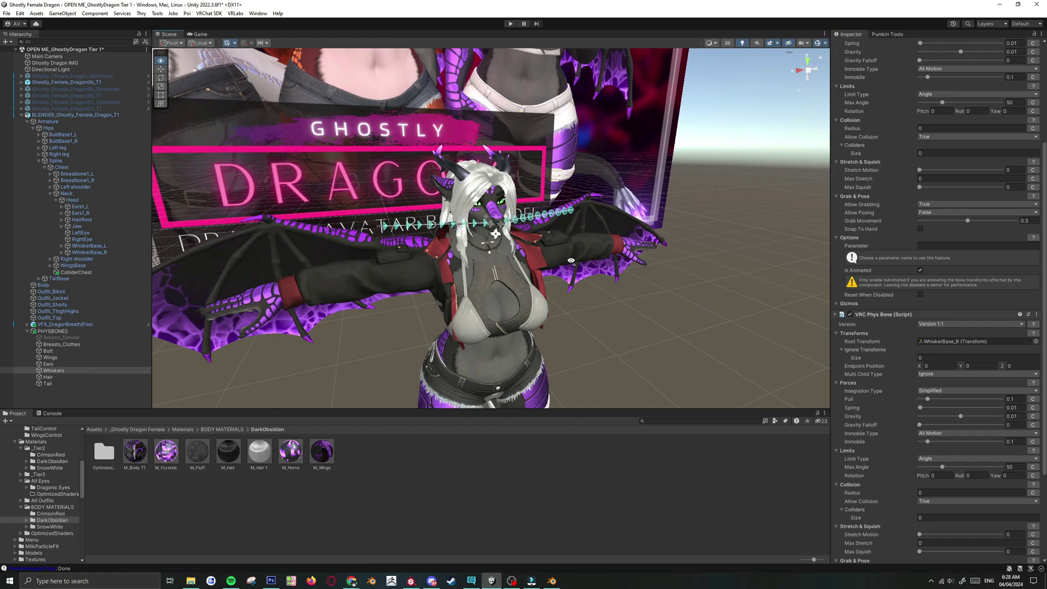
pyautogui.scroll(4, 515, 228)
pyautogui.scroll(-4, 540, 233)
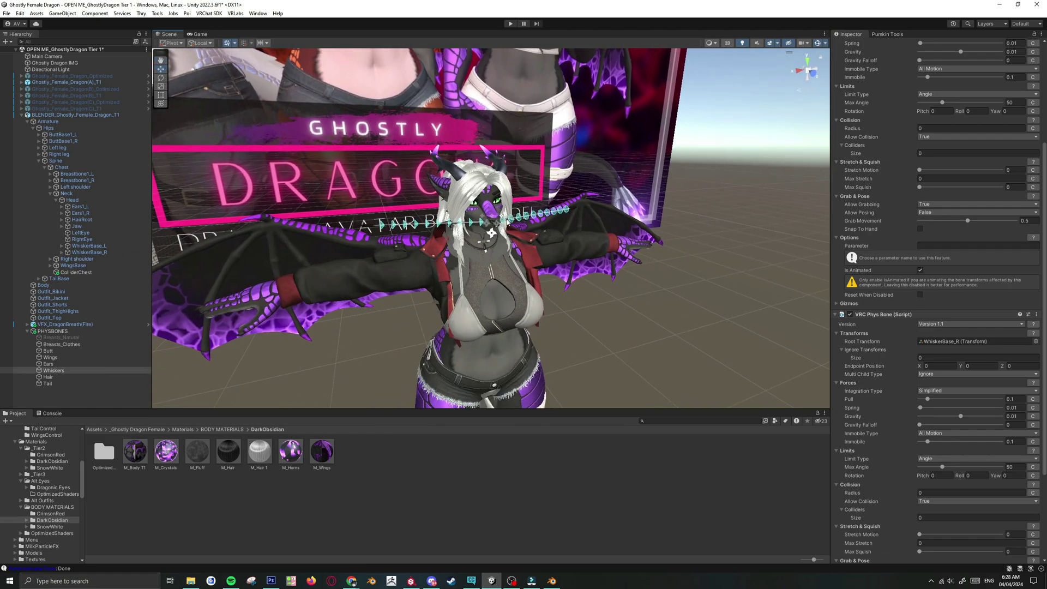
pyautogui.press('s')
pyautogui.moveTo(572, 214)
pyautogui.mouseDown(button='right')
pyautogui.moveTo(518, 219)
pyautogui.moveTo(586, 224)
pyautogui.mouseUp(button='right')
pyautogui.press('w')
pyautogui.moveTo(611, 273); pyautogui.dragTo(608, 307, button='right')
pyautogui.press('s')
pyautogui.press('w')
pyautogui.keyDown('alt'); pyautogui.moveTo(609, 306); pyautogui.dragTo(607, 284); pyautogui.keyUp('alt')
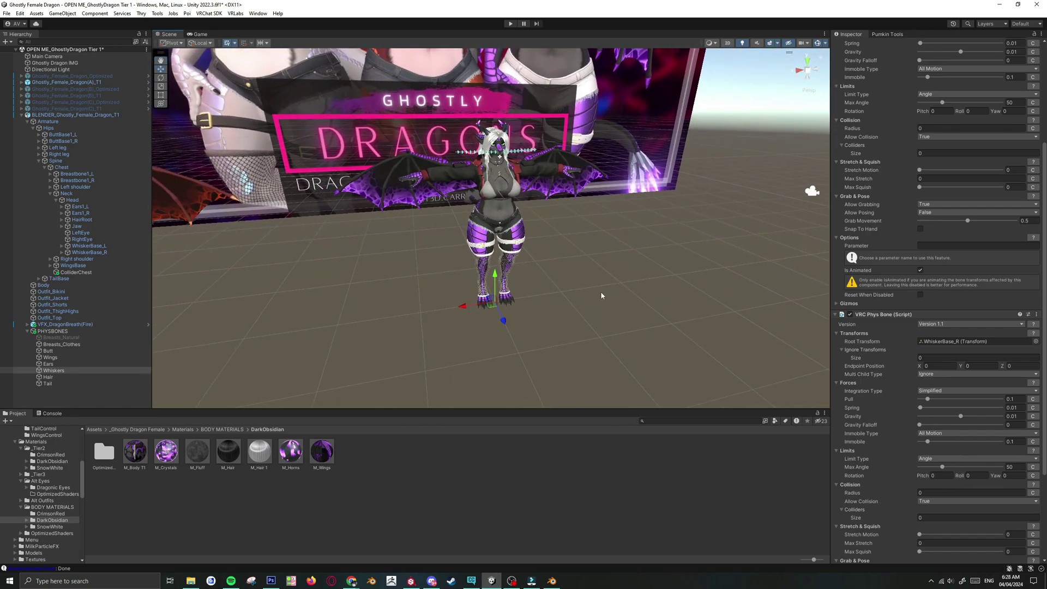
# - Examine how the thigh-high stockings fit the new avatar's legs from close up
pyautogui.press('w')
pyautogui.moveTo(600, 296); pyautogui.dragTo(669, 282, button='right')
pyautogui.press('a')
pyautogui.press('d')
pyautogui.press('w')
pyautogui.press('a')
pyautogui.press('w')
pyautogui.press('w')
pyautogui.press('s')
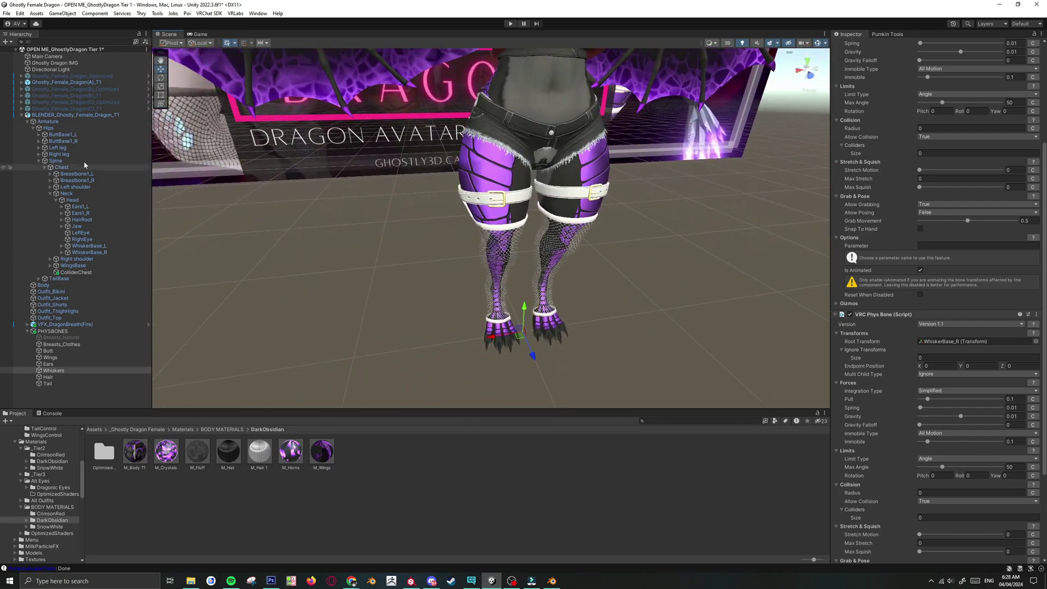
# - Temporarily hide Outfit_ThighHighs on Ghostly_Female_Dragon(A)_T1, inspect the legs underneath, and show it again
pyautogui.moveTo(546, 218); pyautogui.dragTo(462, 228, button='right')
pyautogui.press('w')
pyautogui.click(464, 235)
pyautogui.click(463, 235)
pyautogui.click(853, 46)
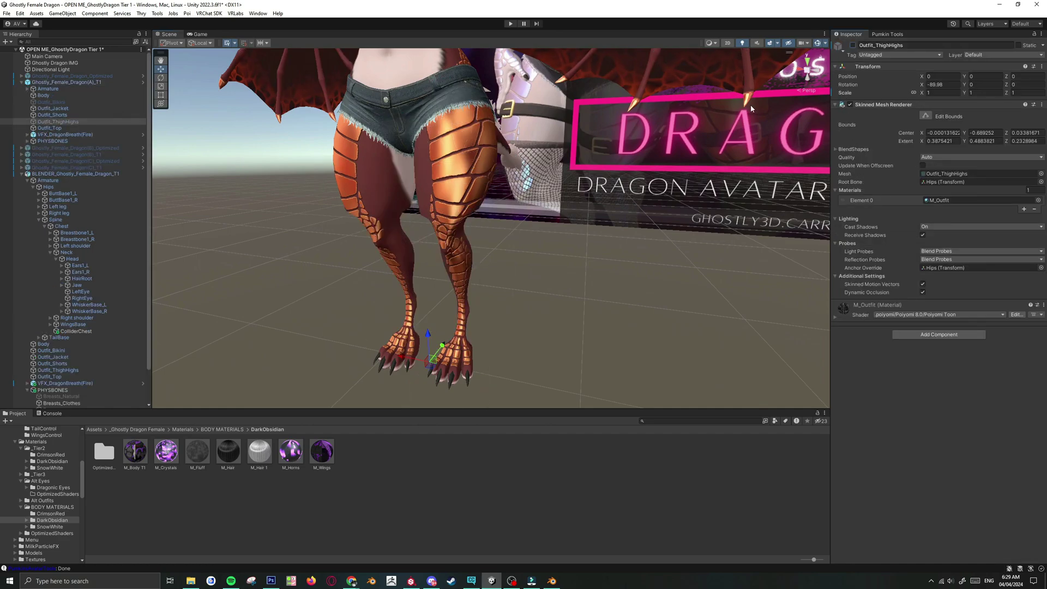
pyautogui.keyDown('alt'); pyautogui.moveTo(499, 266); pyautogui.dragTo(676, 262); pyautogui.keyUp('alt')
pyautogui.keyDown('alt'); pyautogui.moveTo(492, 246); pyautogui.dragTo(510, 264); pyautogui.keyUp('alt')
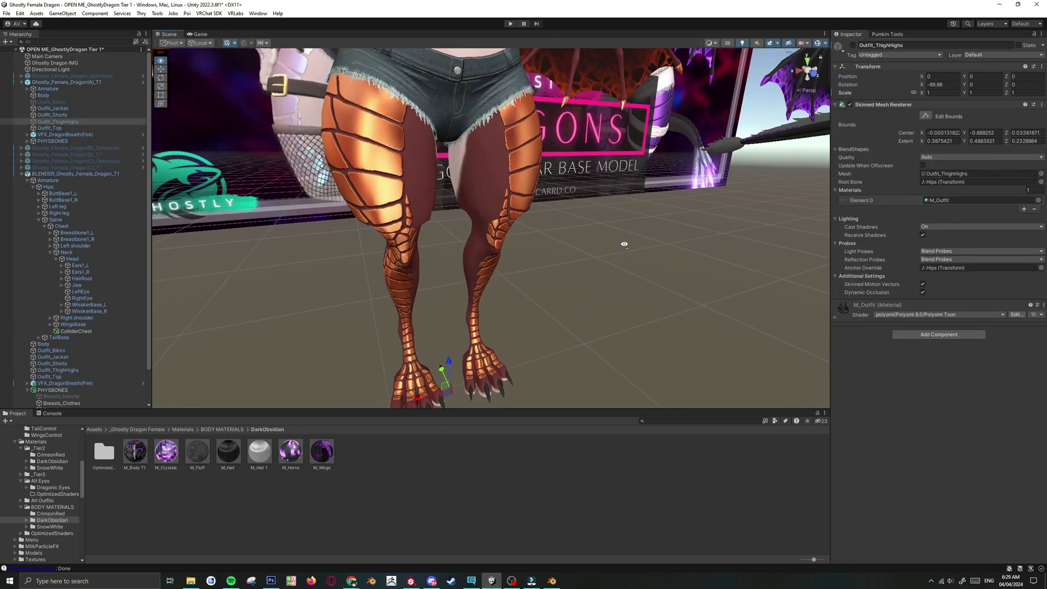
pyautogui.click(854, 46)
# - Set the Outfit_ThighHigh blendshape on the Body of BLENDER_Ghostly_Female_Dragon_T1 to 0
pyautogui.press('s')
pyautogui.moveTo(570, 301); pyautogui.dragTo(594, 284, button='right')
pyautogui.press('d')
pyautogui.press('w')
pyautogui.keyDown('alt'); pyautogui.moveTo(594, 284); pyautogui.dragTo(596, 294); pyautogui.keyUp('alt')
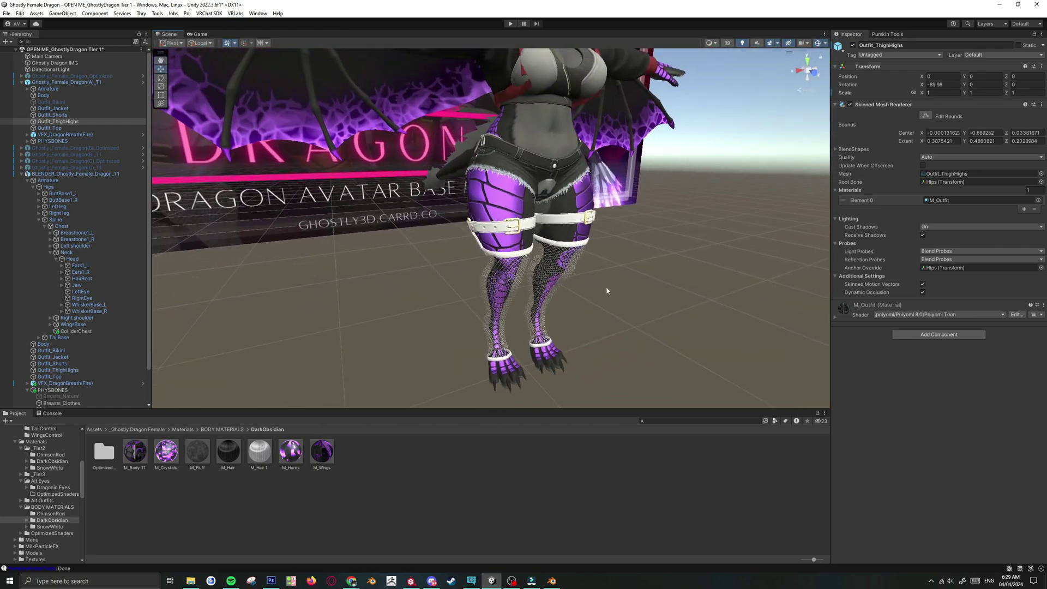
pyautogui.press('f')
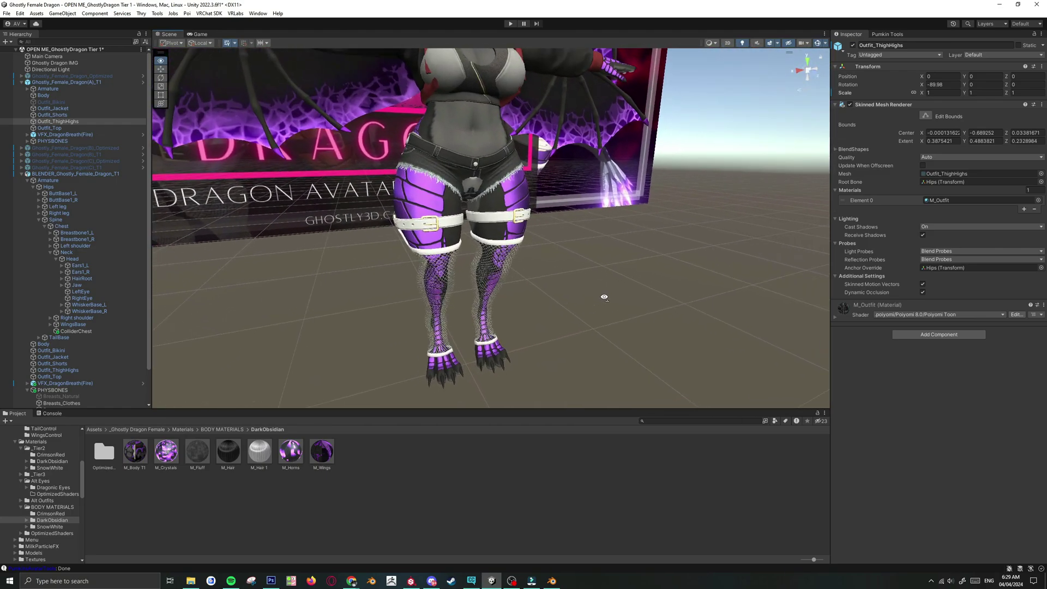
pyautogui.click(39, 219)
pyautogui.click(27, 180)
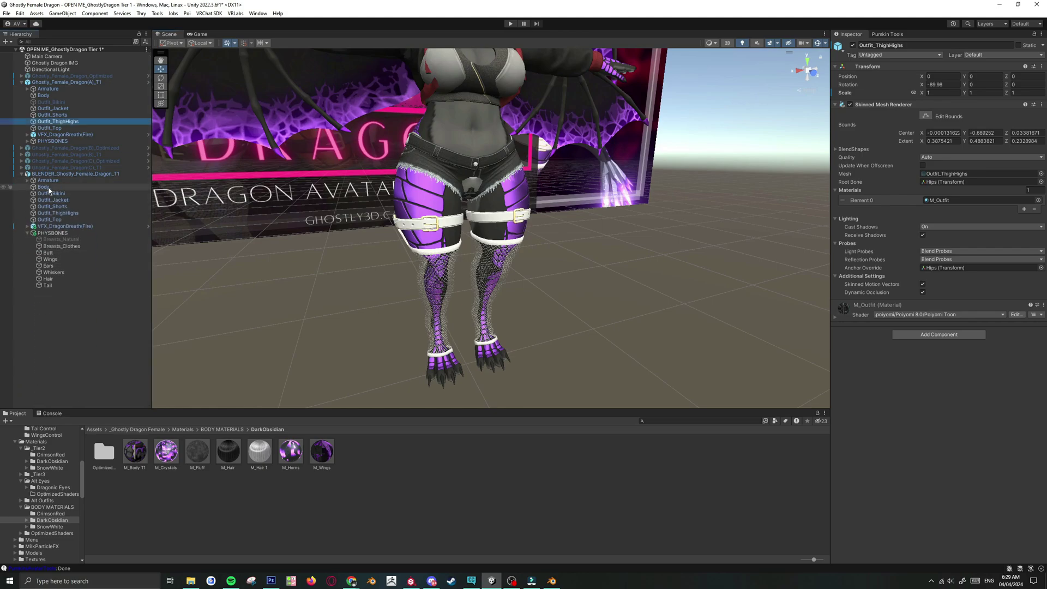
pyautogui.click(43, 186)
pyautogui.click(835, 149)
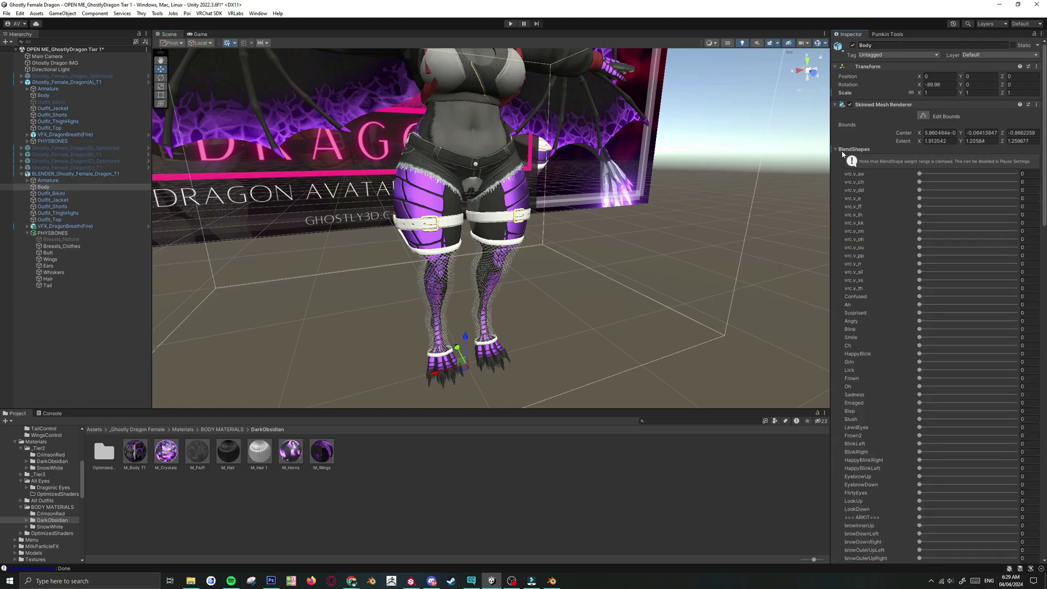
pyautogui.moveTo(1045, 129); pyautogui.dragTo(1044, 357)
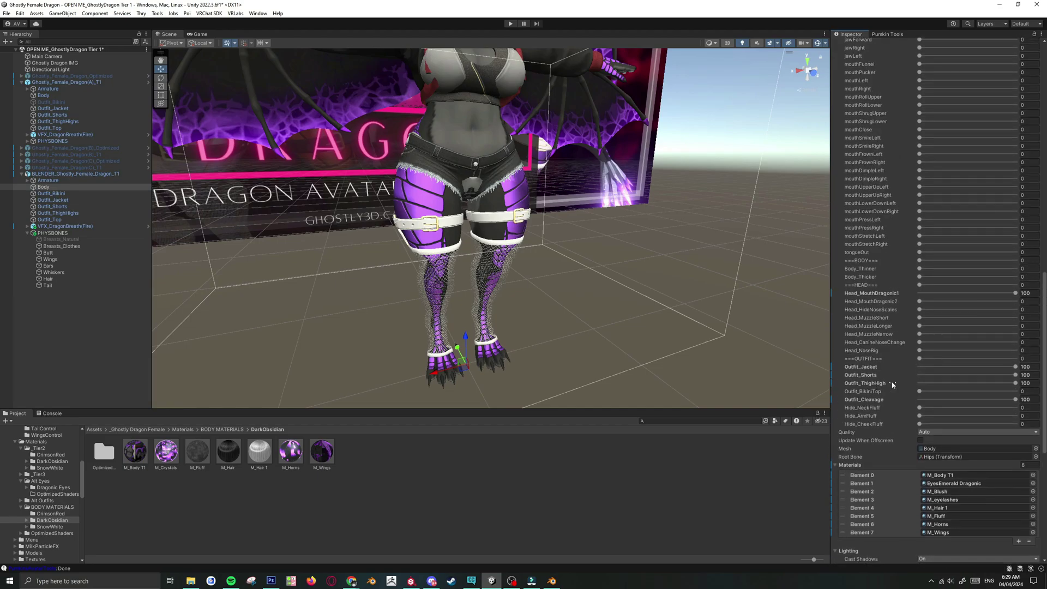
pyautogui.moveTo(948, 385); pyautogui.dragTo(909, 384)
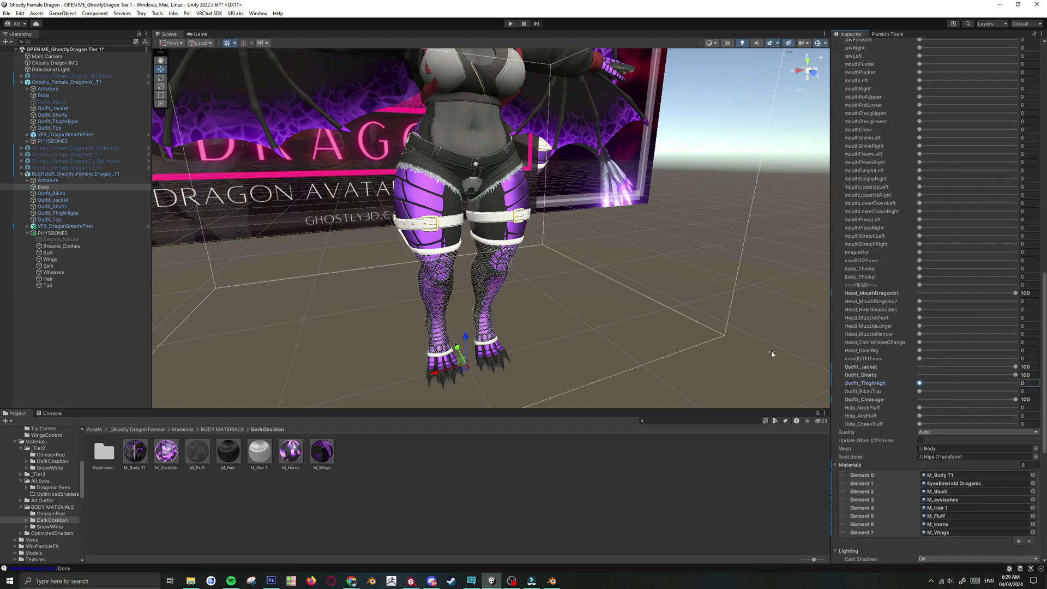
# - Deactivate the Outfit_Bikini object of BLENDER_Ghostly_Female_Dragon_T1 and review the whole avatar
pyautogui.moveTo(574, 275)
pyautogui.mouseDown(button='right')
pyautogui.moveTo(564, 288)
pyautogui.moveTo(564, 249)
pyautogui.moveTo(564, 259)
pyautogui.mouseUp(button='right')
pyautogui.press('s')
pyautogui.press('w')
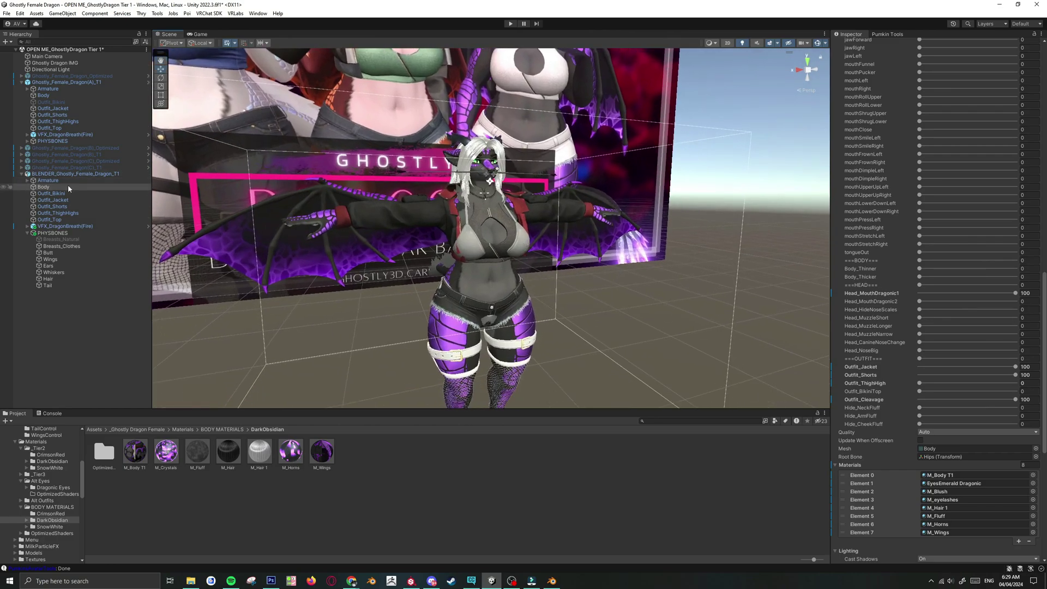
pyautogui.click(68, 193)
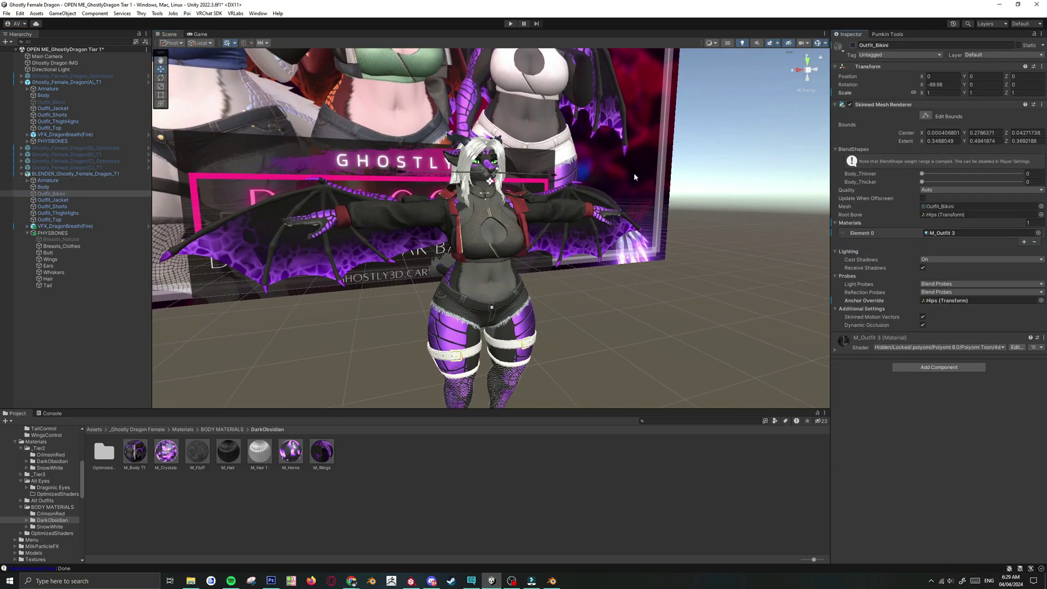
pyautogui.moveTo(602, 218); pyautogui.dragTo(638, 299, button='right')
pyautogui.press('s')
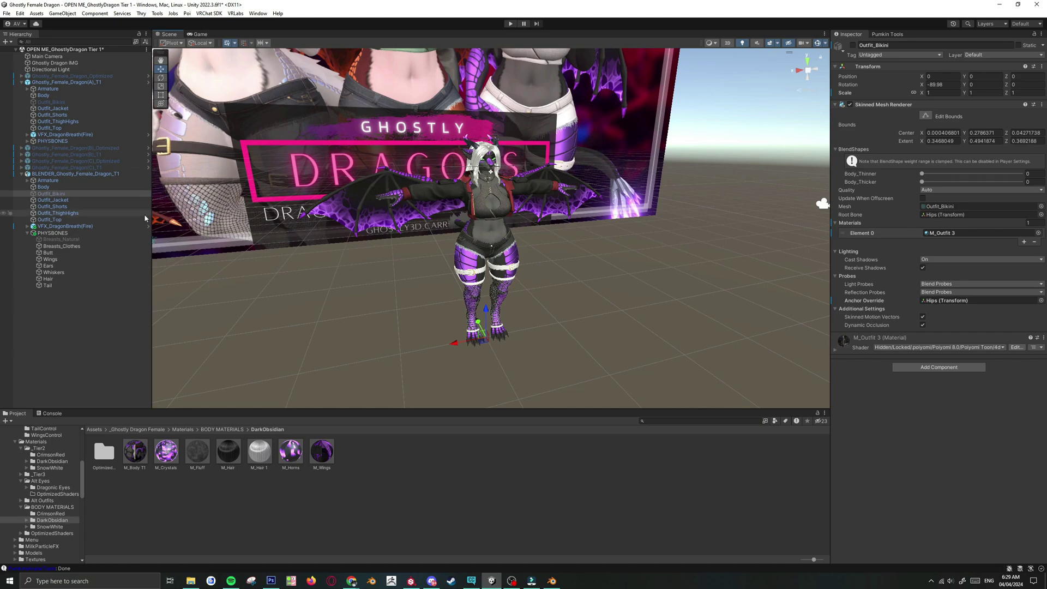
# - Set the Hide_NeckFluff blendshape on the new avatar's Body to 100 and check the outfit
pyautogui.press('w')
pyautogui.moveTo(518, 224); pyautogui.dragTo(532, 193, button='right')
pyautogui.click(44, 187)
pyautogui.scroll(-5, 850, 273)
pyautogui.scroll(-10, 873, 298)
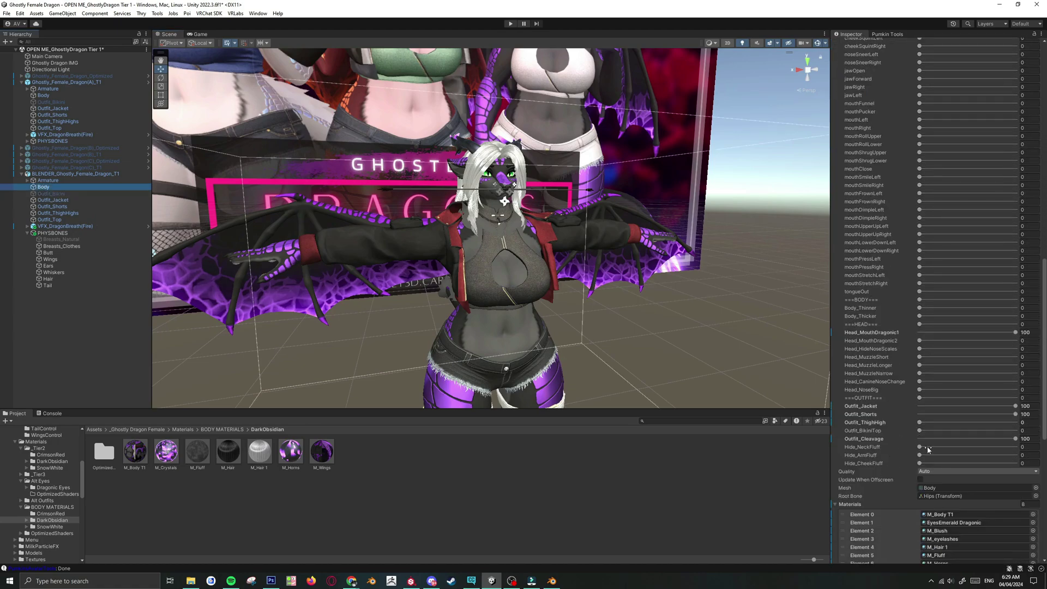
pyautogui.moveTo(927, 447); pyautogui.dragTo(1031, 459)
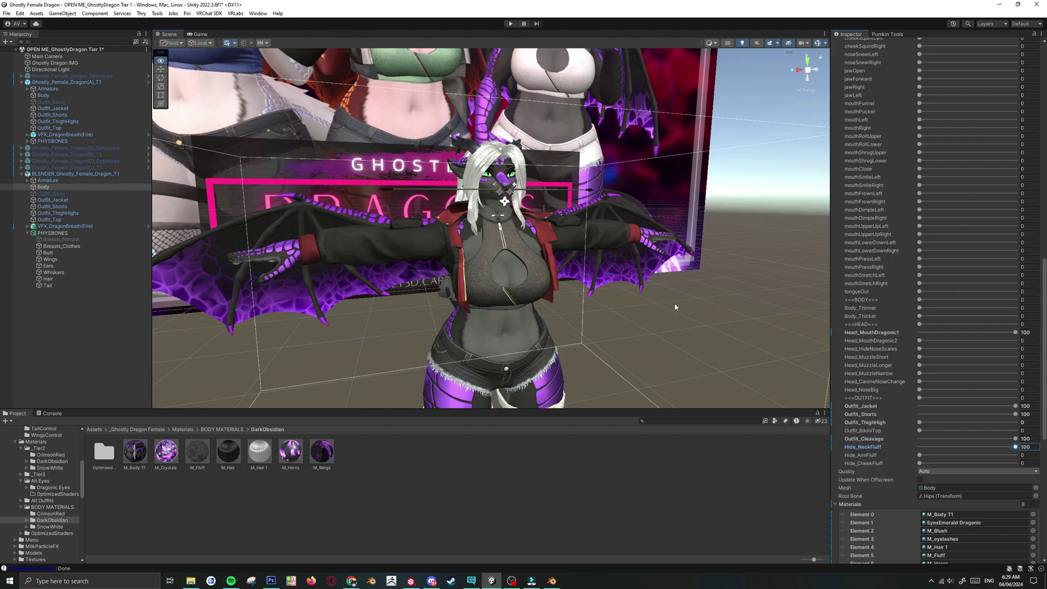
pyautogui.keyDown('alt'); pyautogui.moveTo(623, 309); pyautogui.dragTo(683, 310); pyautogui.keyUp('alt')
pyautogui.click(728, 303)
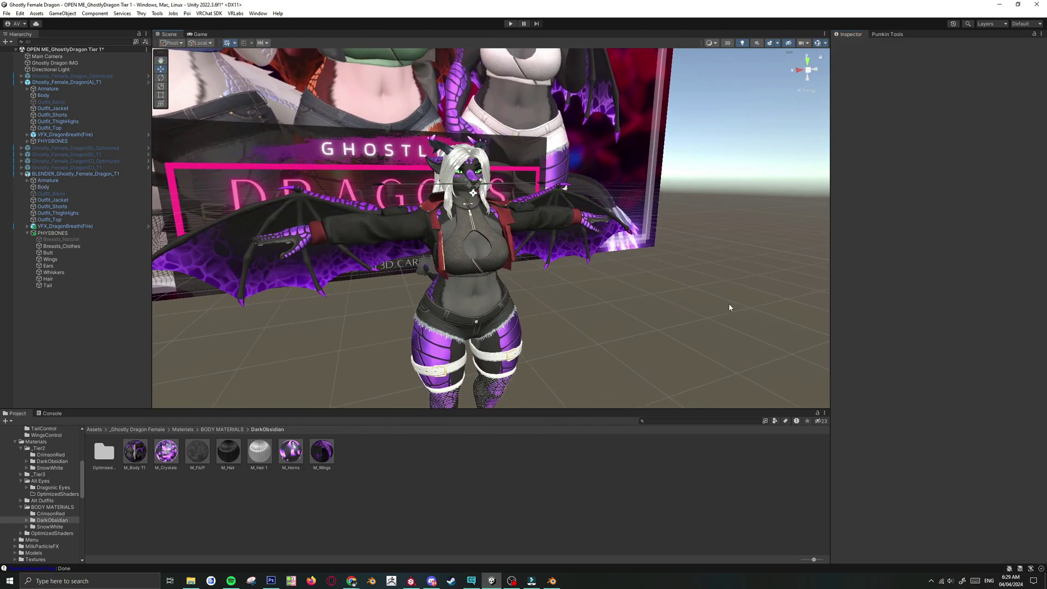
pyautogui.press('s')
pyautogui.moveTo(727, 304); pyautogui.dragTo(714, 313, button='right')
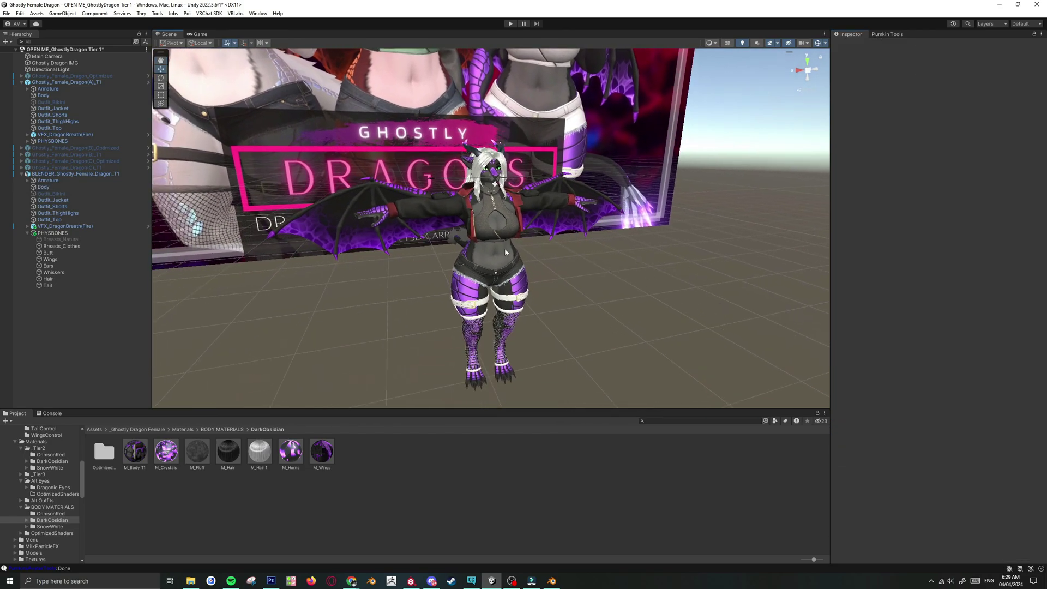
# - Test the physics bones in Play mode by moving BLENDER_Ghostly_Female_Dragon_T1 around, undo the move, and stop playing
pyautogui.click(510, 24)
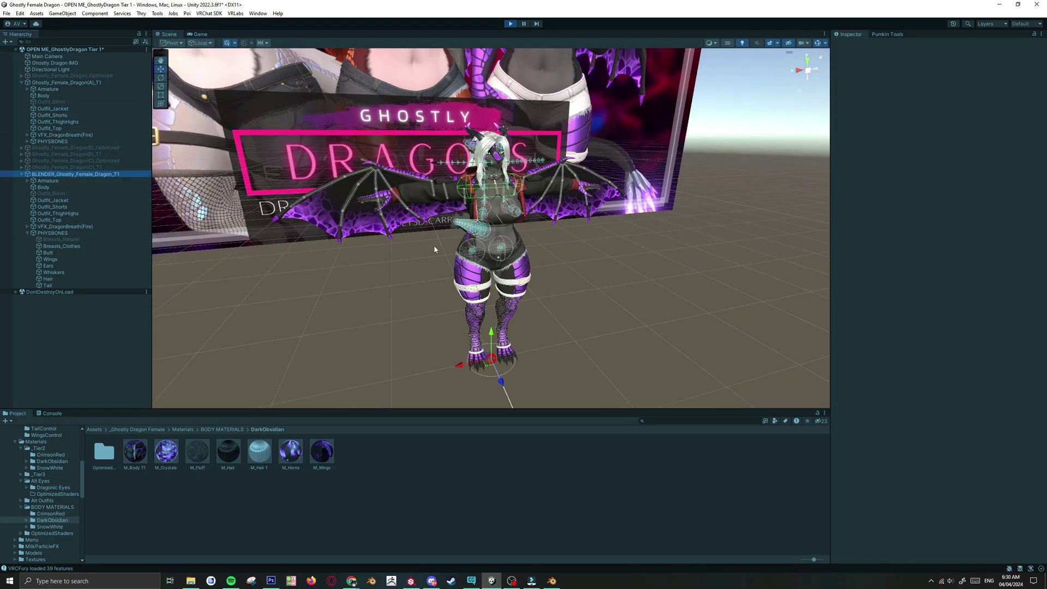
pyautogui.click(63, 174)
pyautogui.scroll(3, 435, 250)
pyautogui.moveTo(483, 327); pyautogui.dragTo(669, 291)
pyautogui.hotkey('ctrl', 'z')
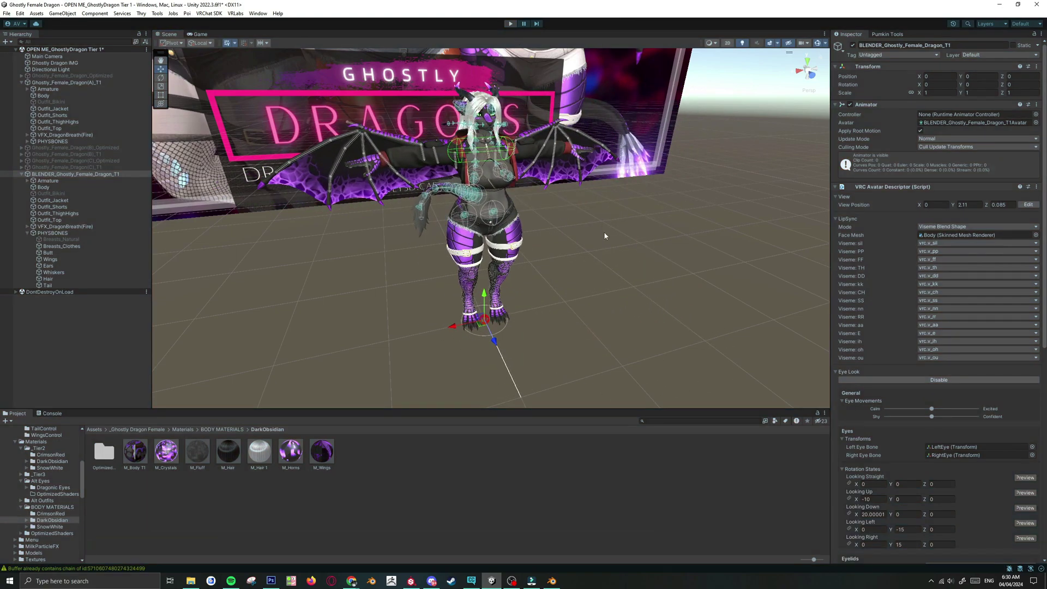
pyautogui.keyDown('alt'); pyautogui.moveTo(666, 252); pyautogui.dragTo(659, 241); pyautogui.keyUp('alt')
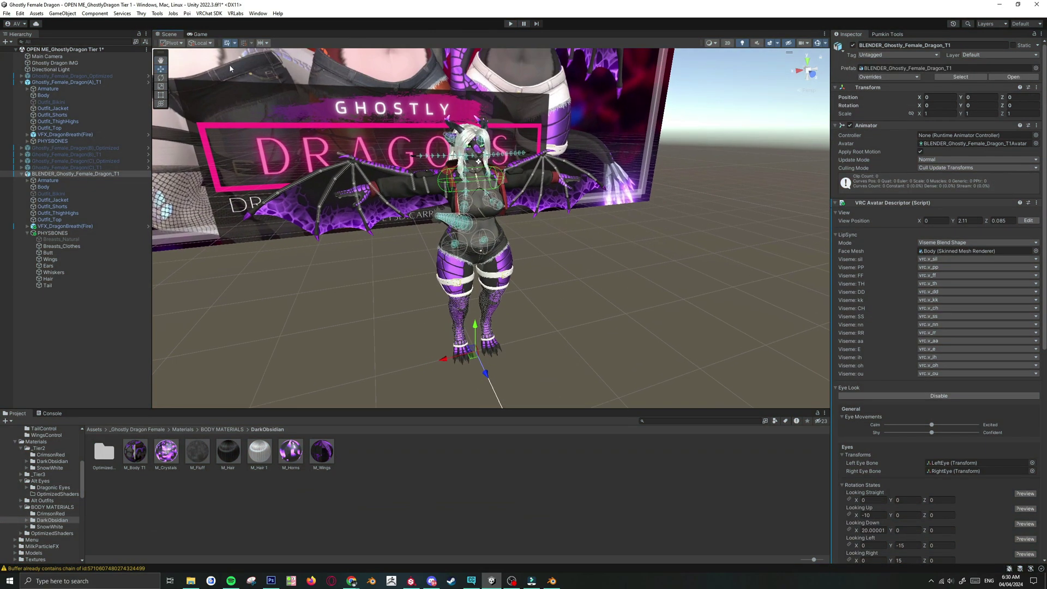
# - Open the VRChat SDK builder, name the avatar "Ghostly Dragon test" and capture its thumbnail from the scene
pyautogui.click(212, 14)
pyautogui.click(221, 31)
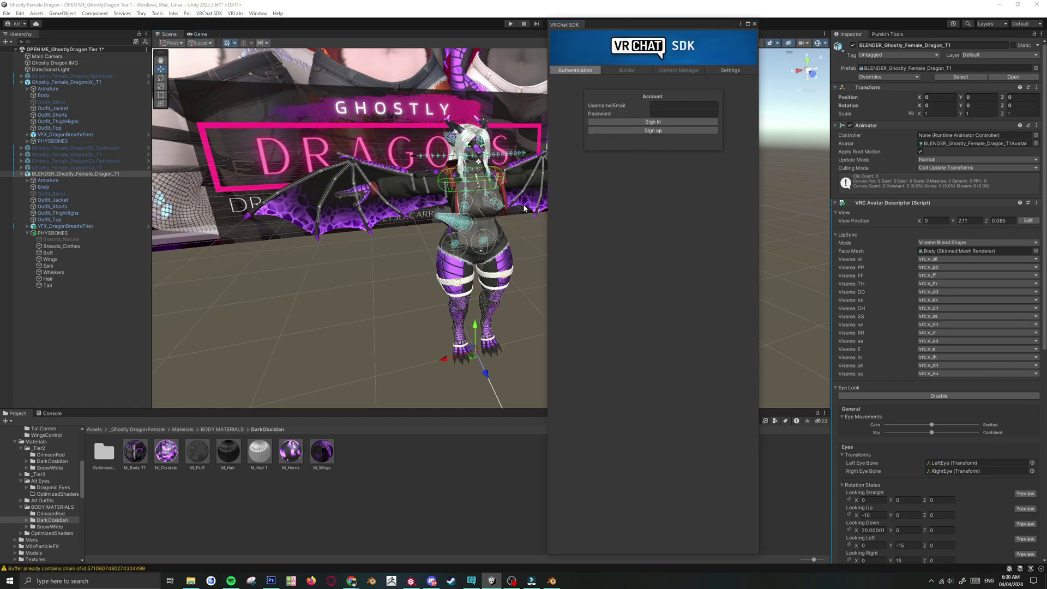
pyautogui.click(628, 71)
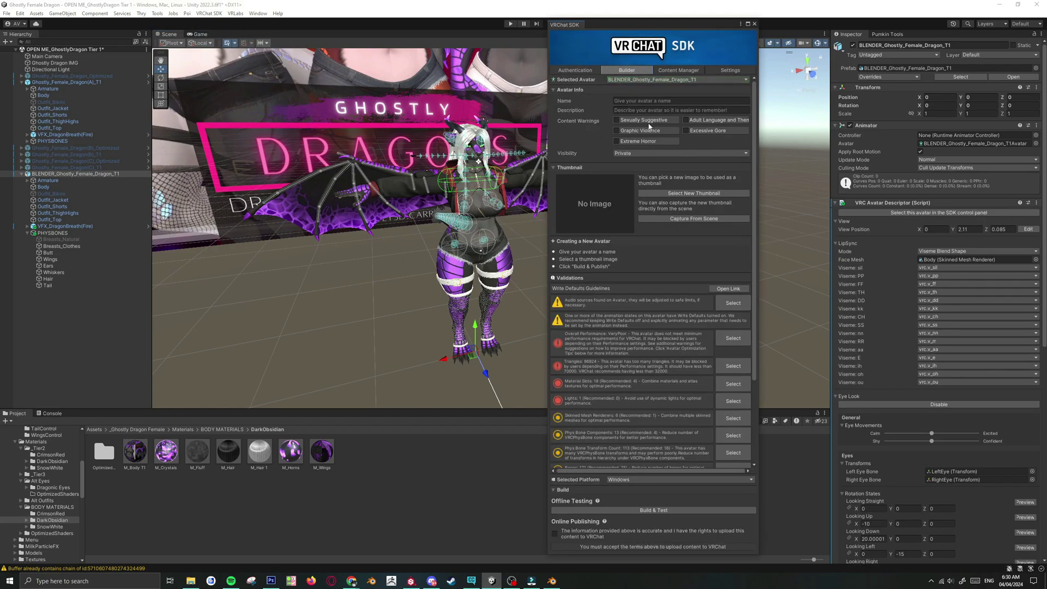
pyautogui.write('Ghostly Dragon test')
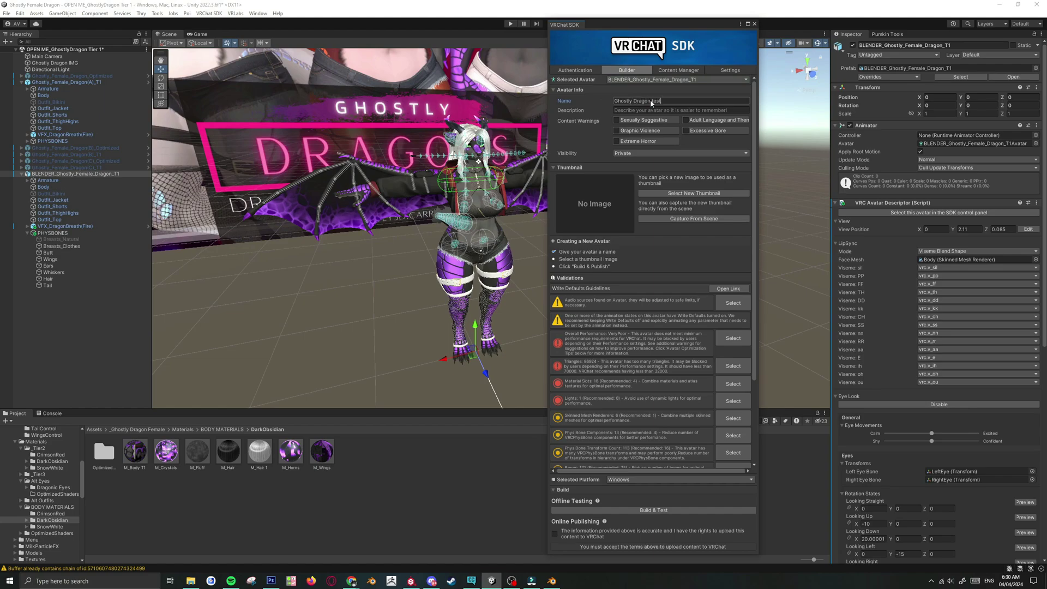
pyautogui.click(676, 219)
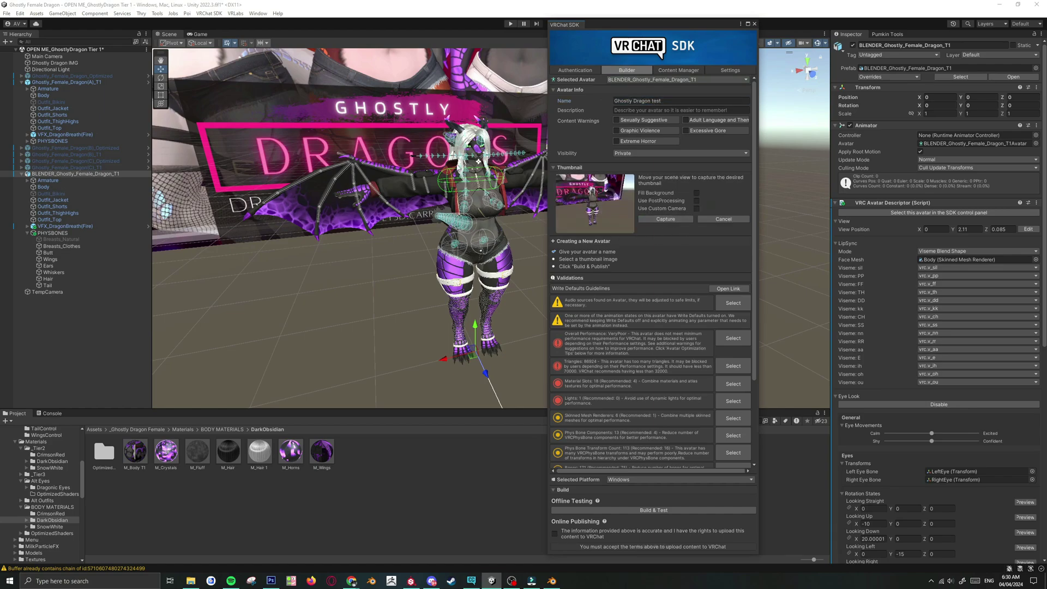
pyautogui.click(670, 219)
# - Review the avatar's validations, accept the content rights statement, and build and publish the avatar for Windows
pyautogui.scroll(-4, 683, 280)
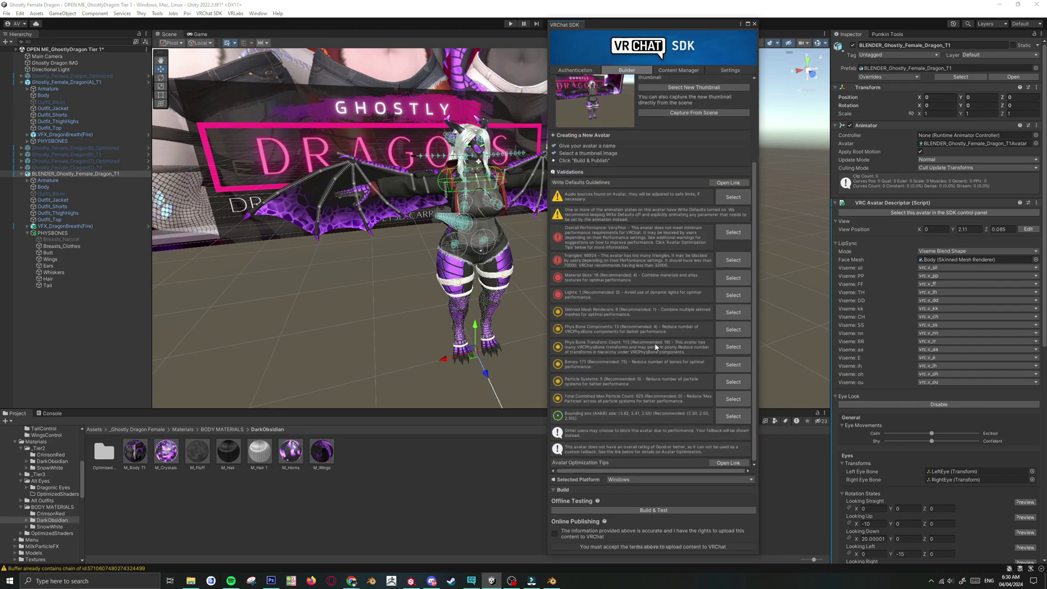
pyautogui.scroll(4, 620, 318)
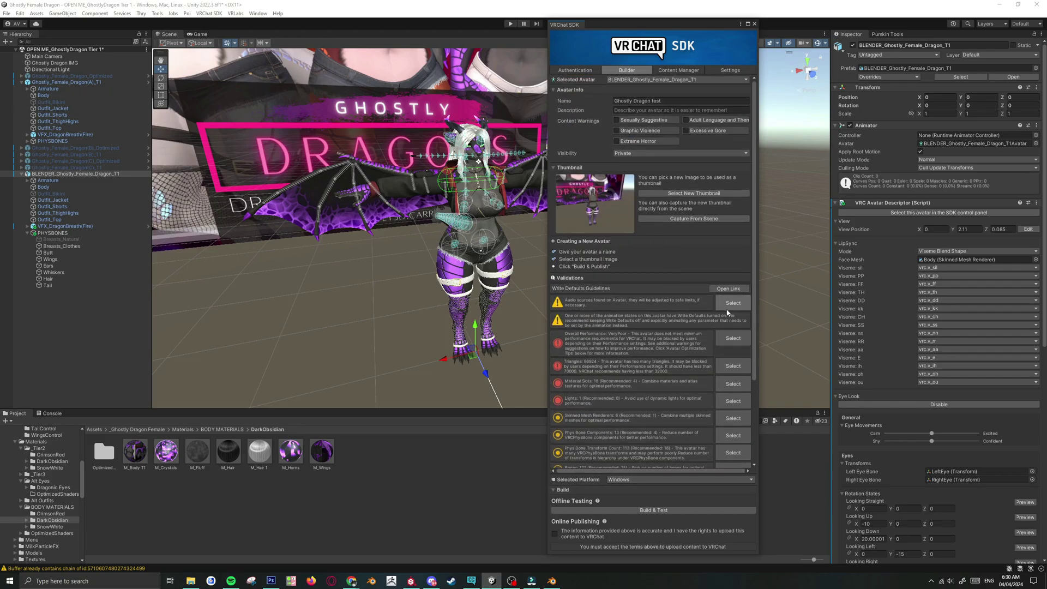
pyautogui.scroll(-3, 666, 326)
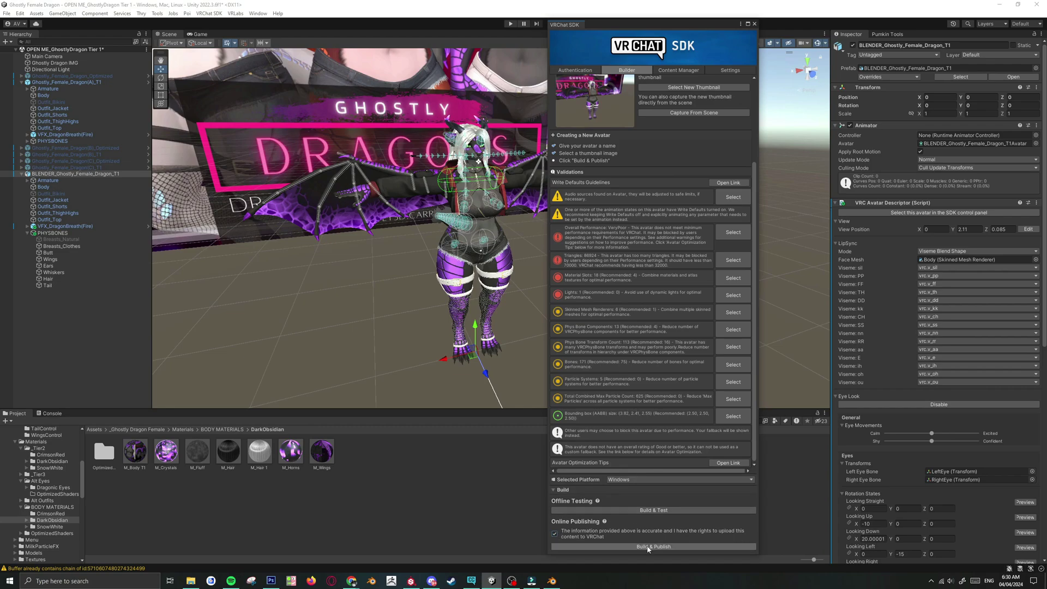
pyautogui.click(649, 546)
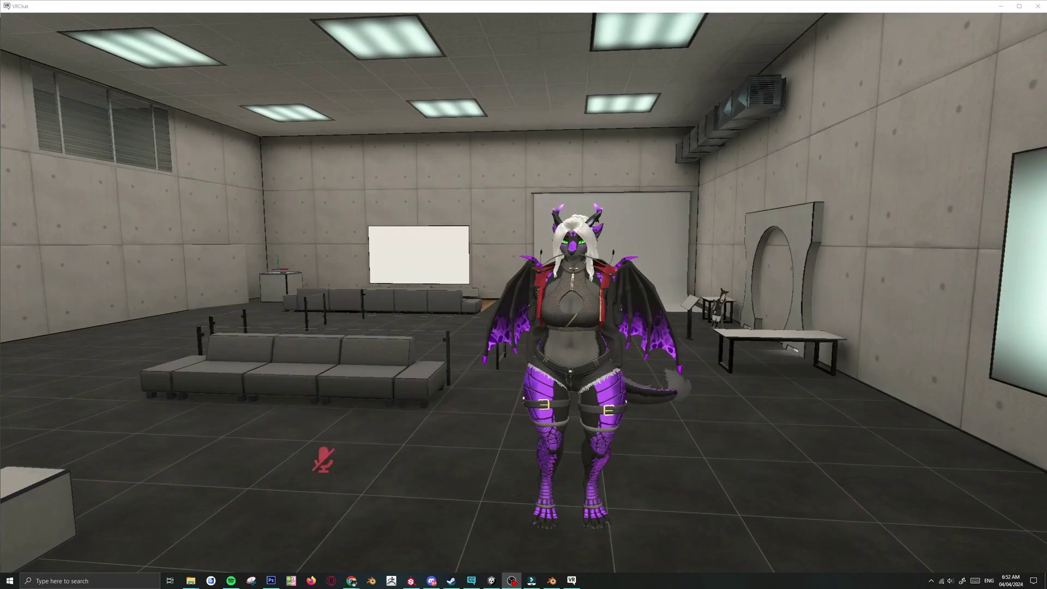
# - Look at the uploaded dragon avatar in VRChat and return to the Unity project
pyautogui.hotkey('alt', 'Tab')
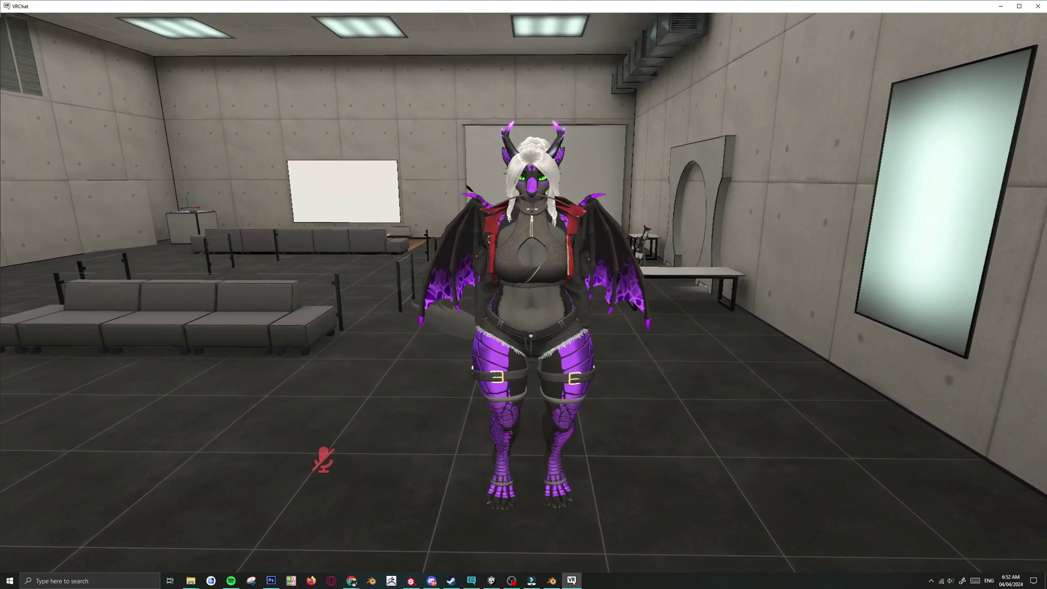
pyautogui.press('Escape')
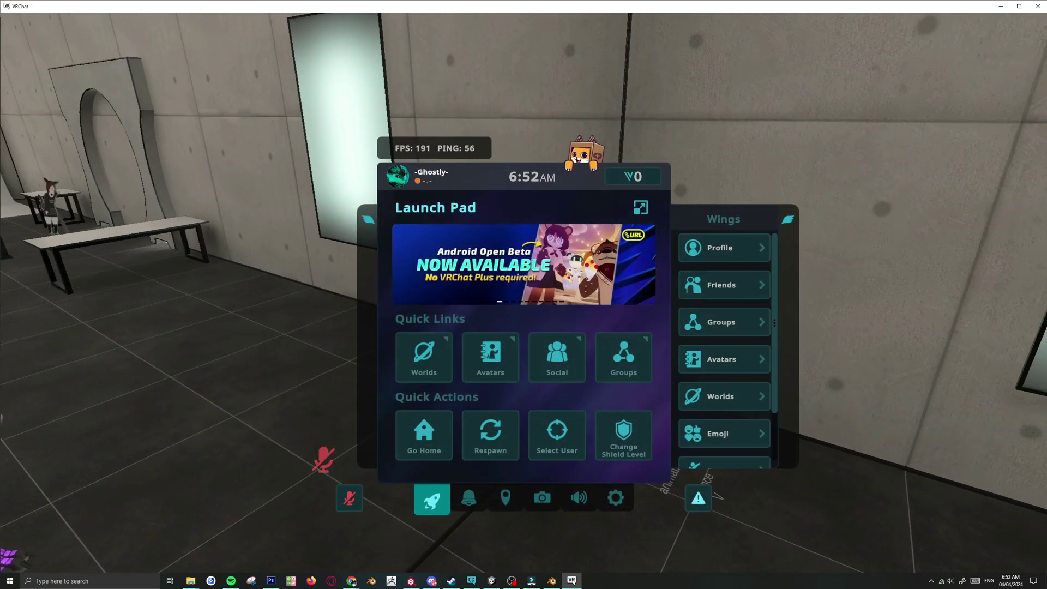
pyautogui.hotkey('alt', 'Tab')
# - View BLENDER_Ghostly_Female_Dragon_T1 up close and check the component copy options in Pumkin's Avatar Tools
pyautogui.moveTo(601, 285); pyautogui.dragTo(605, 280, button='right')
pyautogui.press('w')
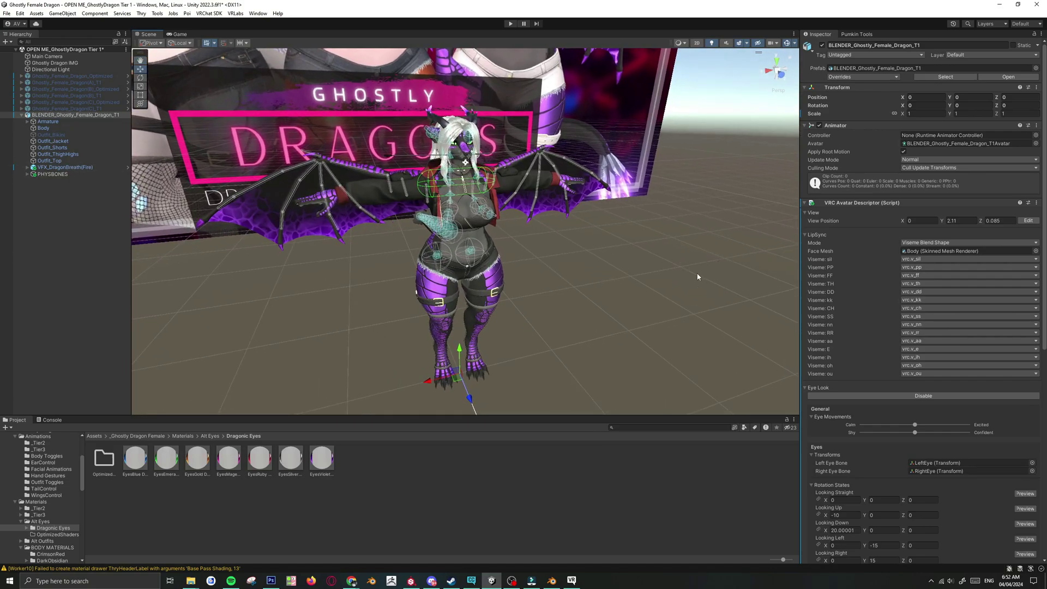
pyautogui.scroll(5, 781, 158)
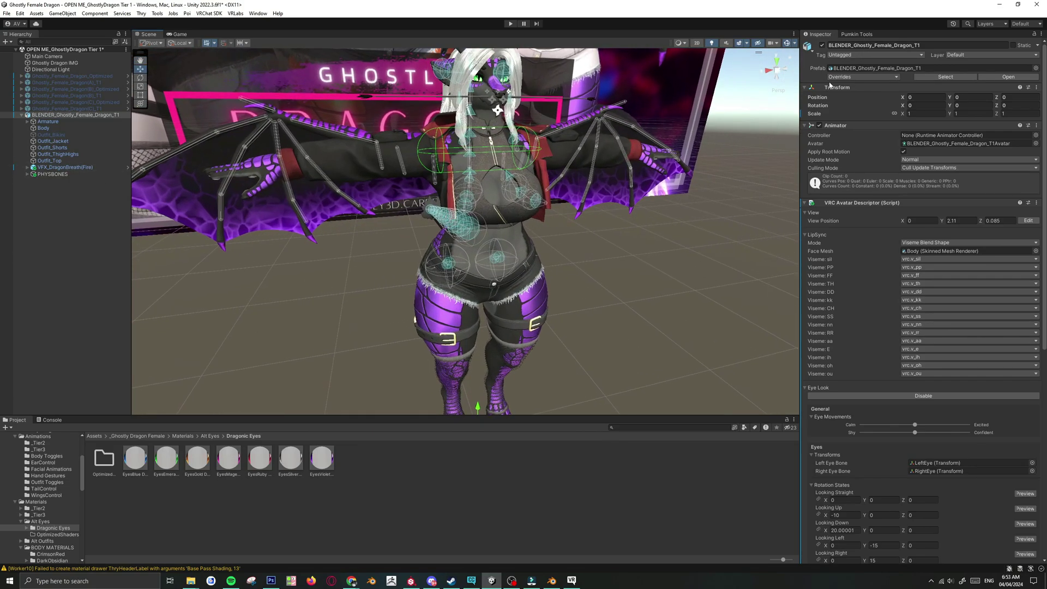
pyautogui.click(854, 35)
pyautogui.moveTo(550, 223); pyautogui.dragTo(549, 229, button='right')
pyautogui.press('s')
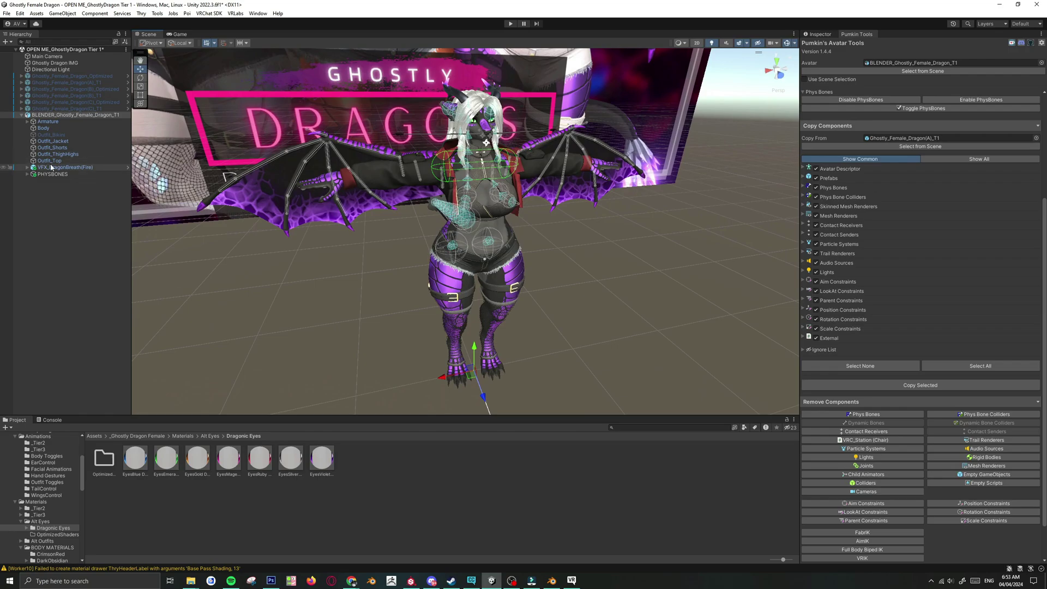
# - Select VFX_DragonBreath(Fire) under BLENDER_Ghostly_Female_Dragon_T1 and examine its Parent Constraint sources and its placement at the mouth
pyautogui.click(52, 168)
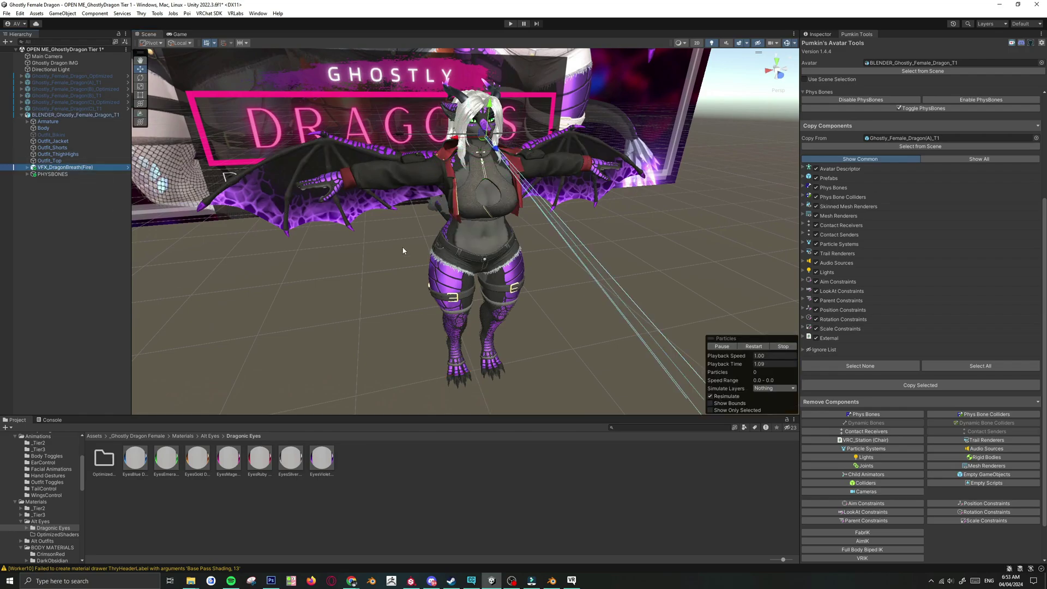
pyautogui.keyDown('alt'); pyautogui.moveTo(409, 252); pyautogui.dragTo(464, 252); pyautogui.keyUp('alt')
pyautogui.click(821, 34)
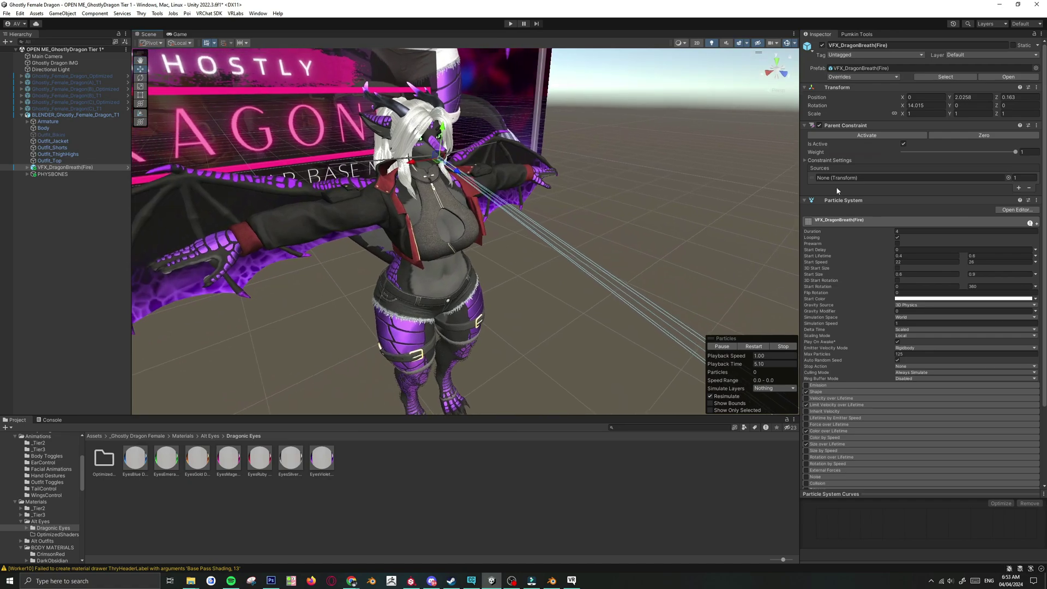
pyautogui.keyDown('alt'); pyautogui.moveTo(518, 194); pyautogui.dragTo(507, 188); pyautogui.keyUp('alt')
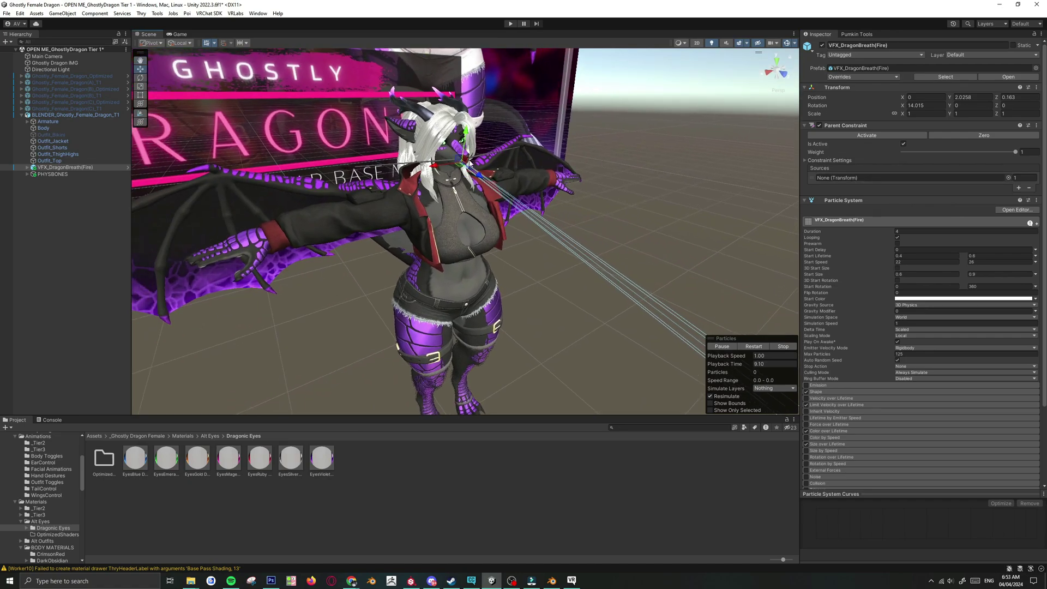
pyautogui.scroll(-4, 469, 165)
pyautogui.keyDown('alt'); pyautogui.moveTo(480, 175); pyautogui.dragTo(524, 195); pyautogui.keyUp('alt')
pyautogui.scroll(4, 484, 189)
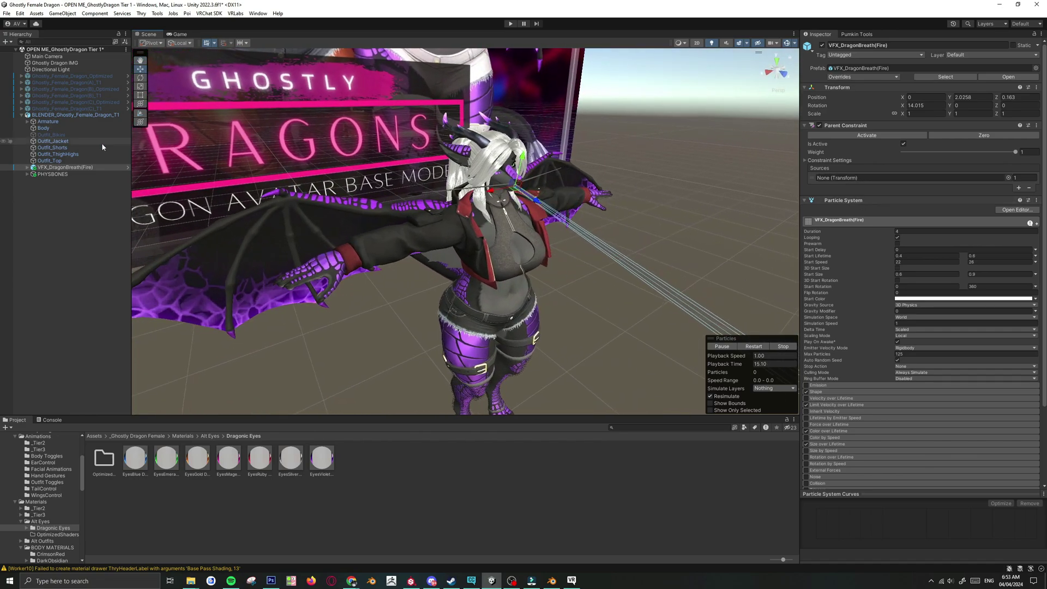
# - Assign the Head bone from the new avatar's armature as the Parent Constraint source of VFX_DragonBreath(Fire)
pyautogui.click(27, 121)
pyautogui.click(34, 128)
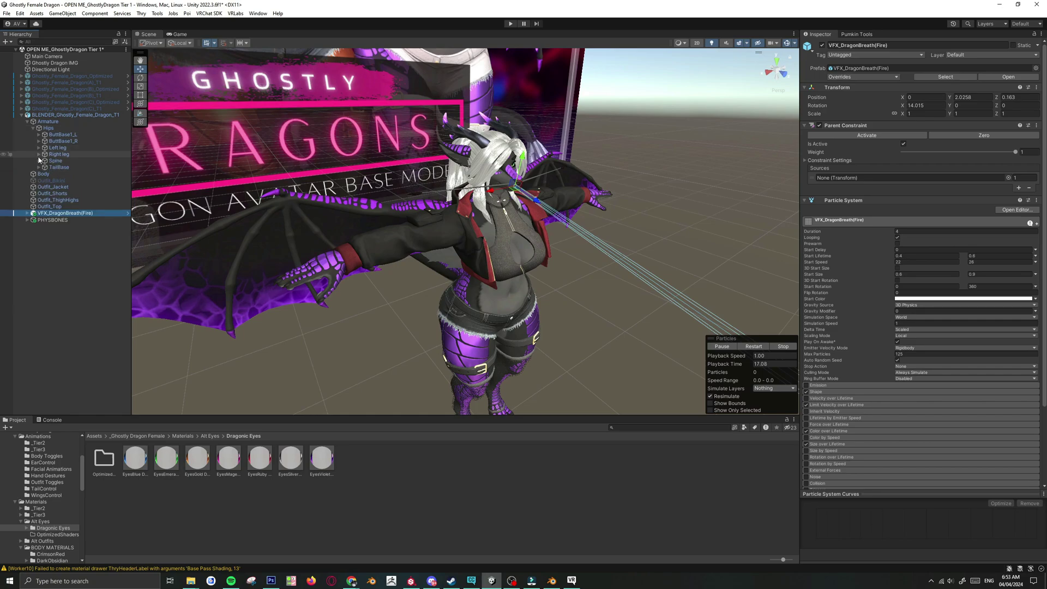
pyautogui.click(39, 161)
pyautogui.click(45, 168)
pyautogui.click(50, 194)
pyautogui.moveTo(438, 211); pyautogui.dragTo(886, 178)
pyautogui.moveTo(567, 305); pyautogui.dragTo(643, 256, button='right')
pyautogui.moveTo(524, 226); pyautogui.dragTo(484, 234, button='right')
pyautogui.moveTo(735, 200); pyautogui.dragTo(644, 223, button='right')
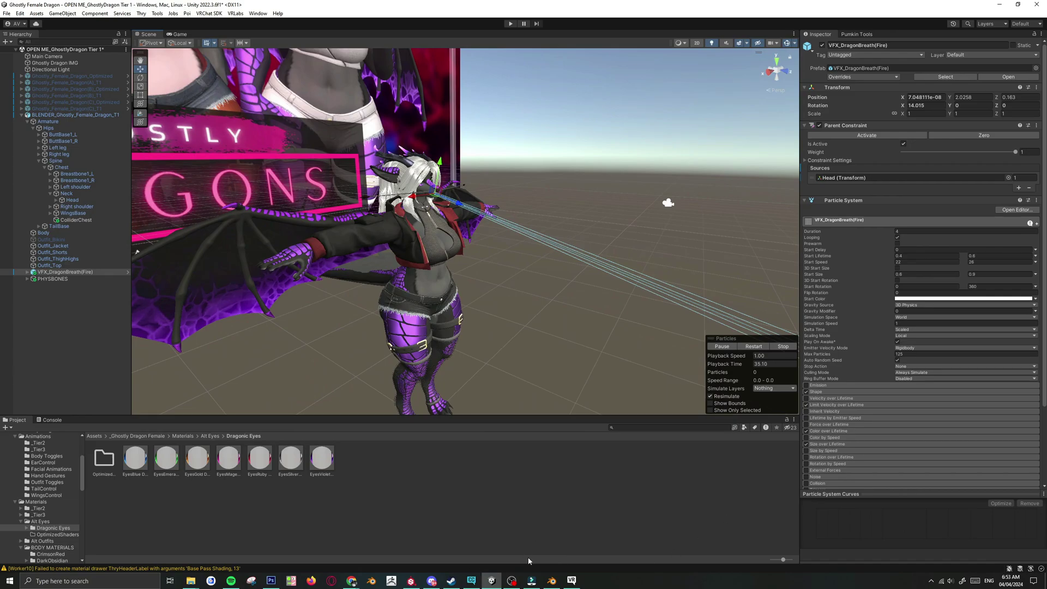
# - Switch to VRChat, move around to view the avatar in the world, and open the quick menu
pyautogui.click(571, 580)
pyautogui.press('Escape')
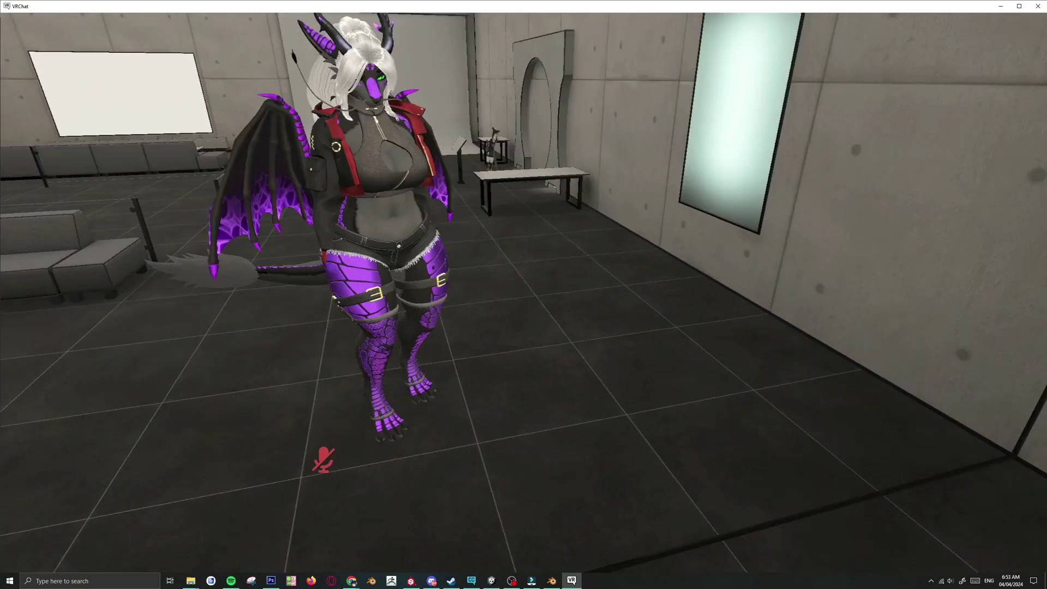
pyautogui.press('s')
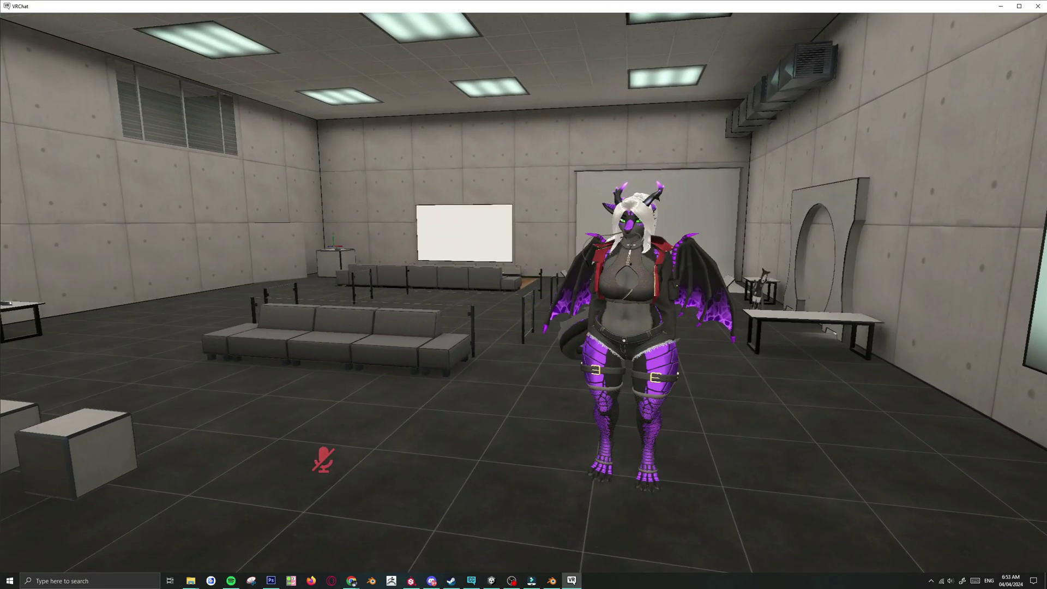
pyautogui.press('w')
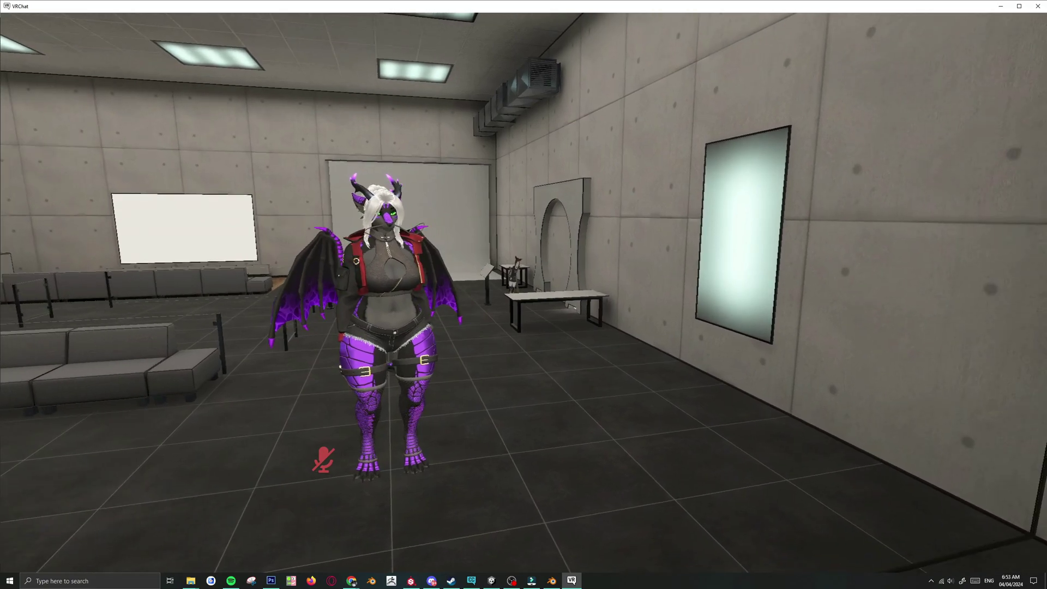
pyautogui.press('w')
pyautogui.press('Escape')
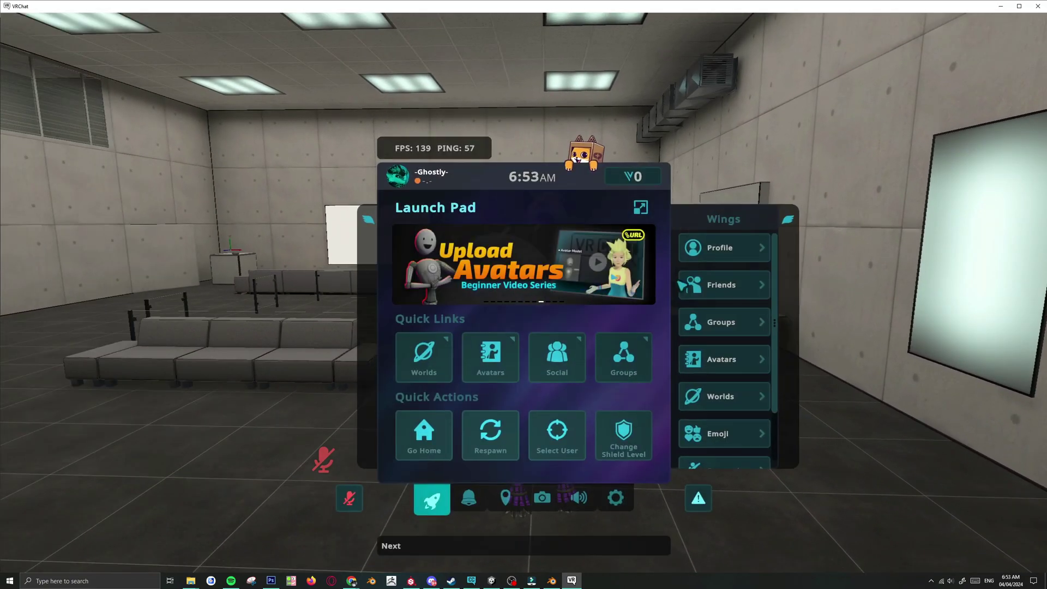